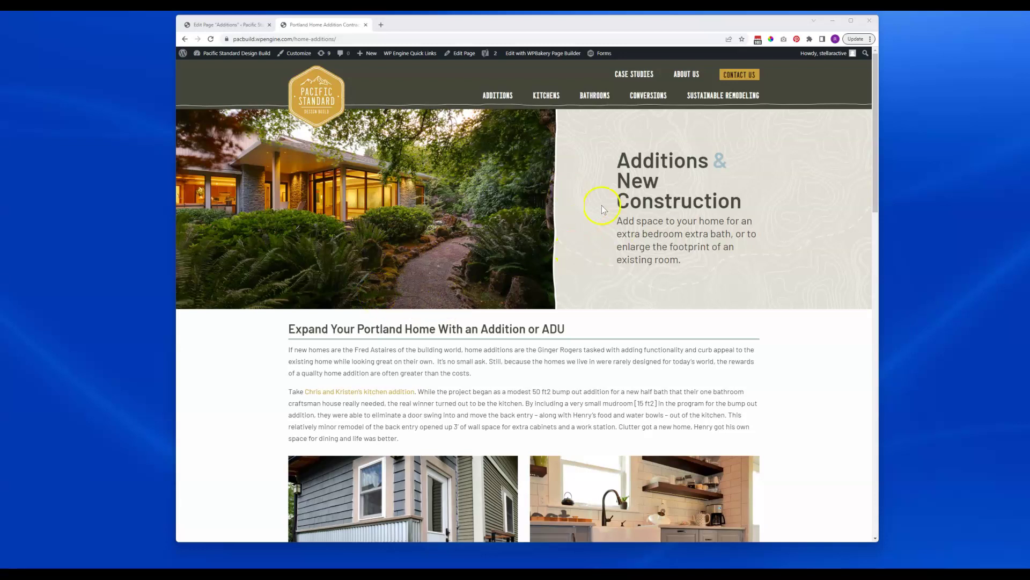
Review the live Additions page, then open the WordPress Pages list in the editor tab.
scroll(567, 204, down, 3)
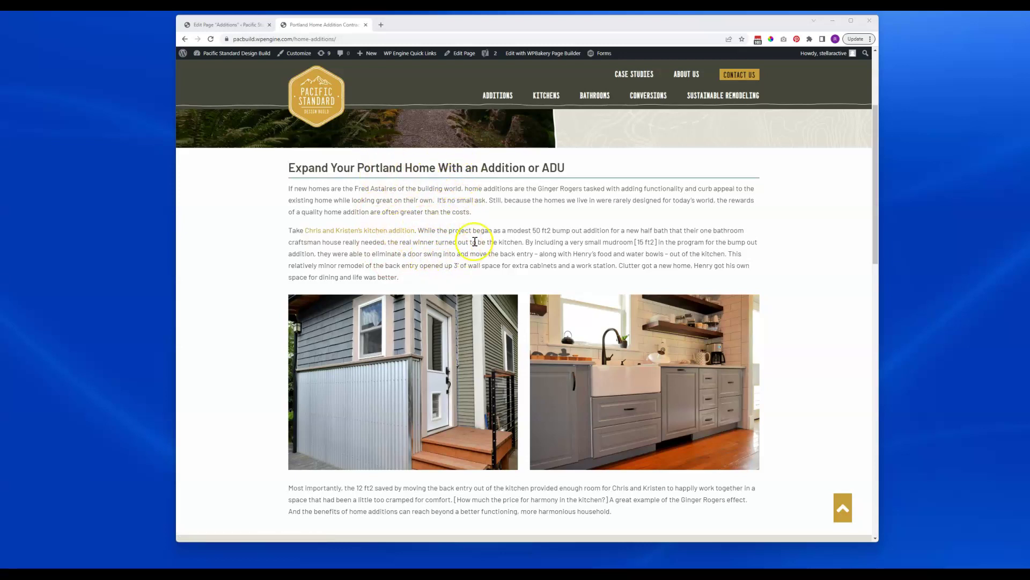
scroll(692, 264, up, 2)
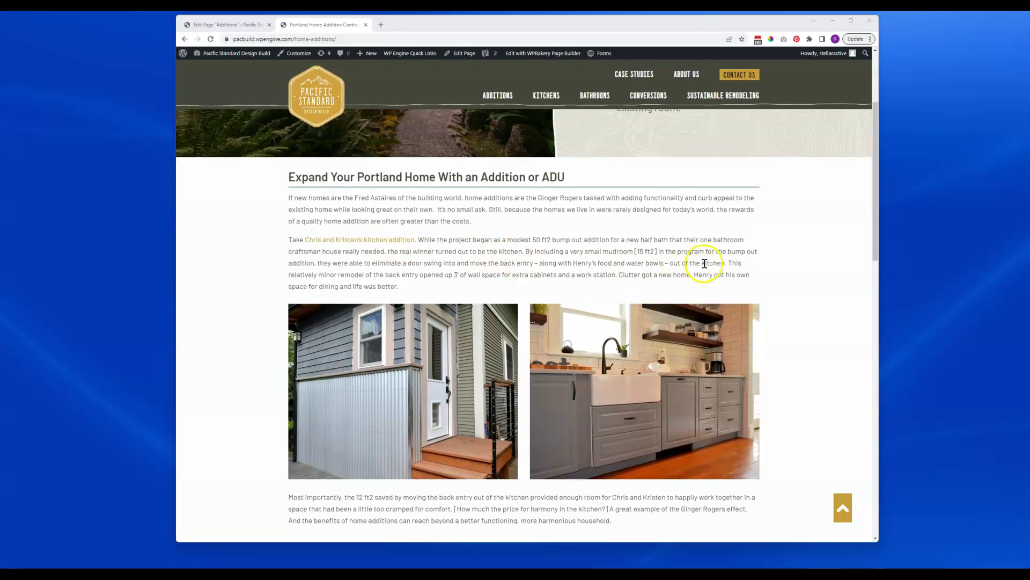
scroll(705, 263, up, 2)
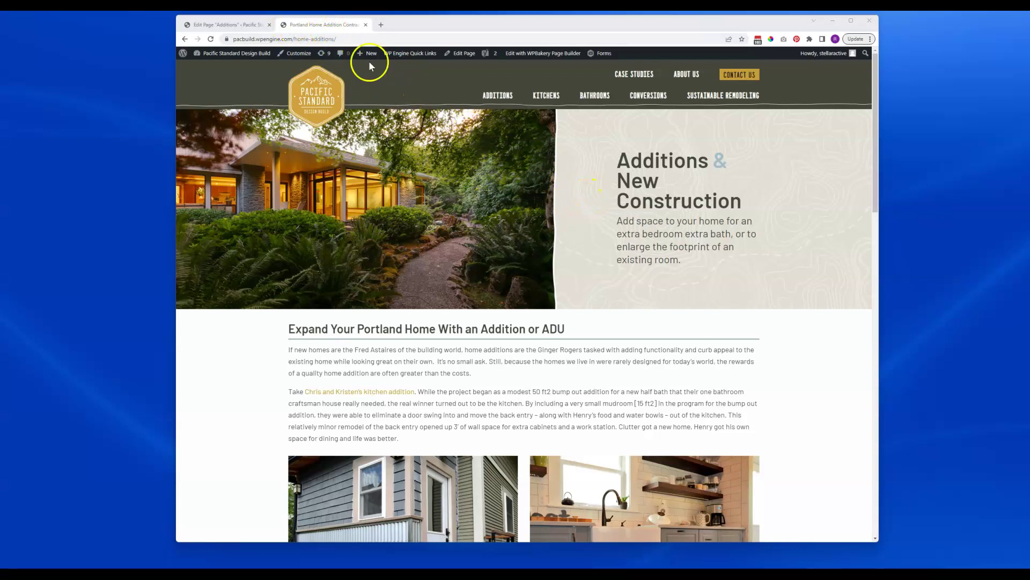
click(234, 28)
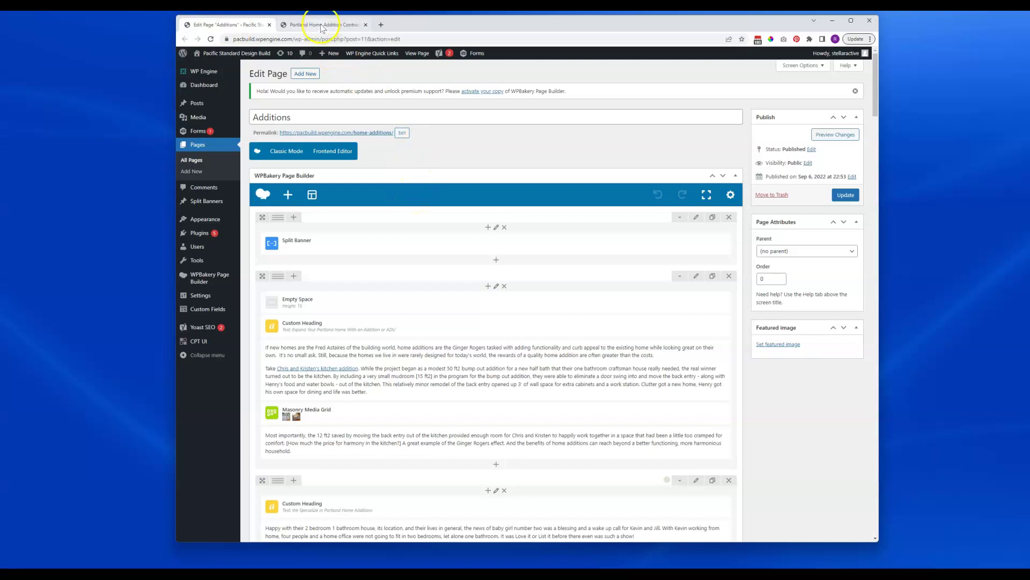
click(204, 149)
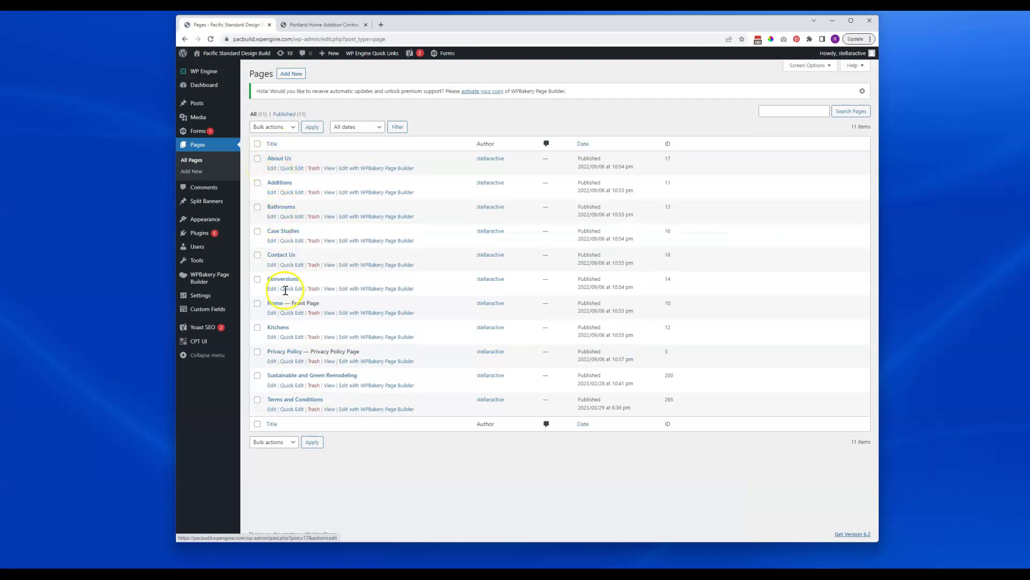
Open the Additions editor from the live page's Edit Page link in a new tab, closing the Pages tab and moving the editor tab first.
click(311, 24)
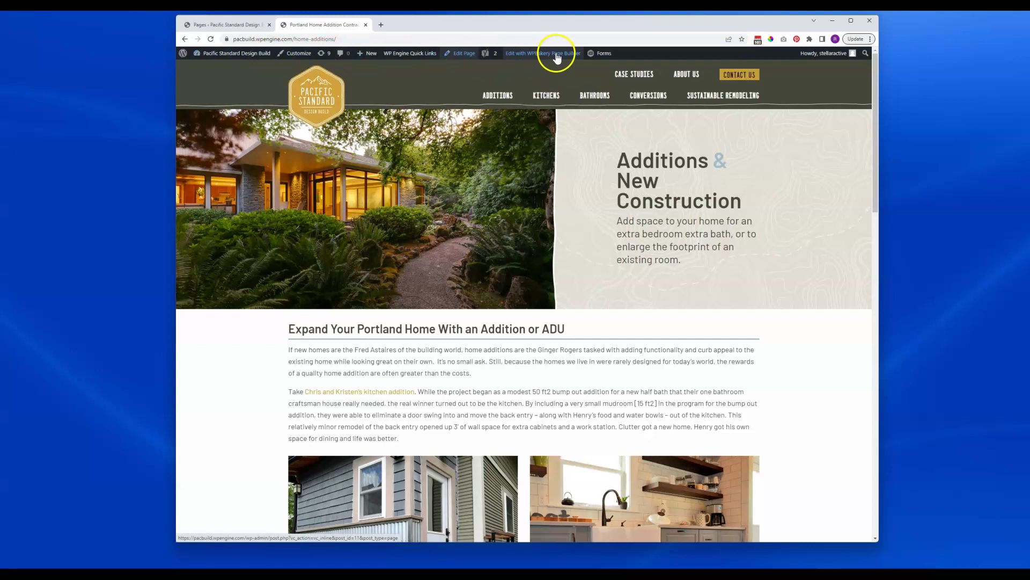
right_click(462, 58)
click(475, 64)
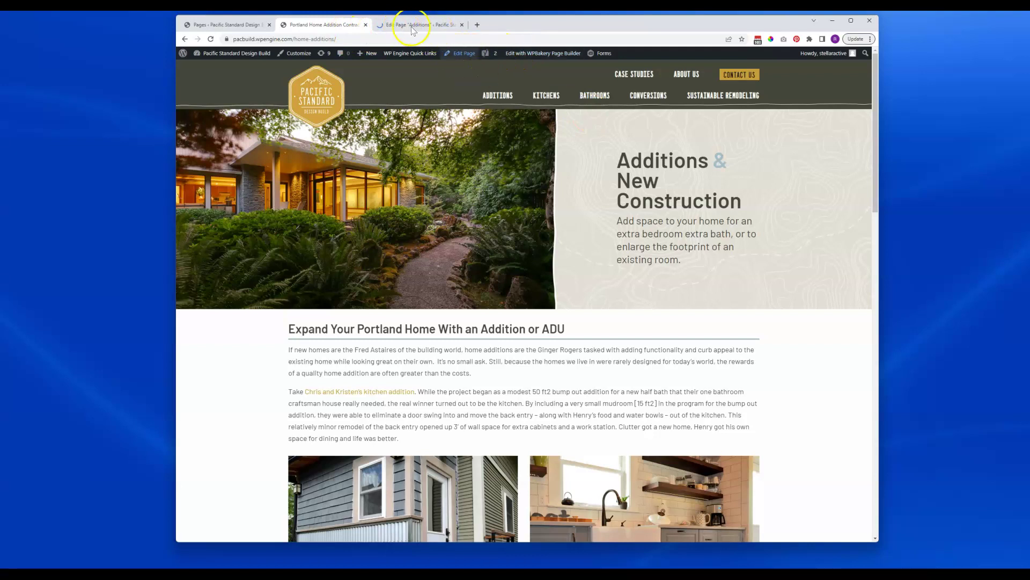
click(269, 25)
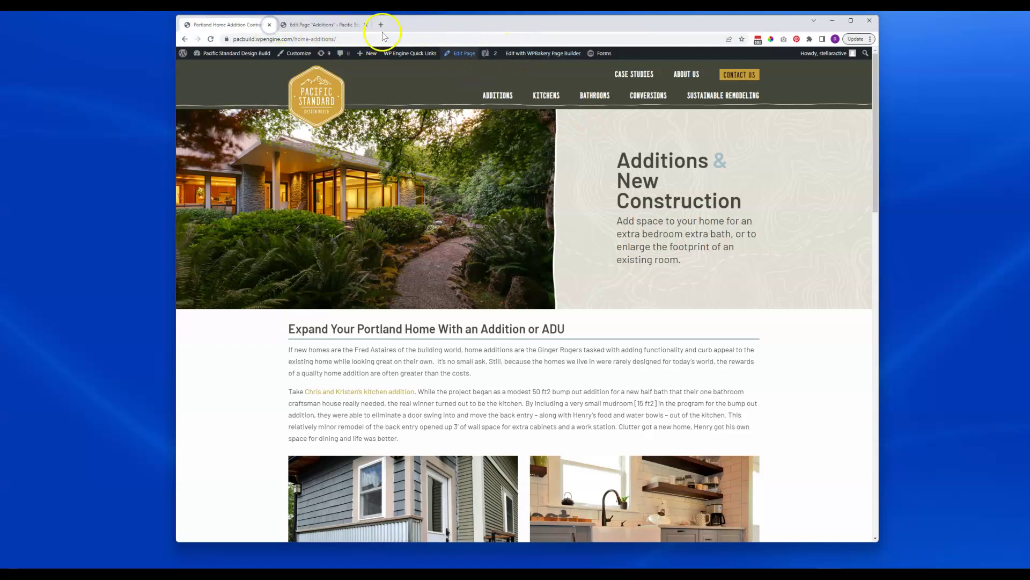
drag(335, 25, 231, 25)
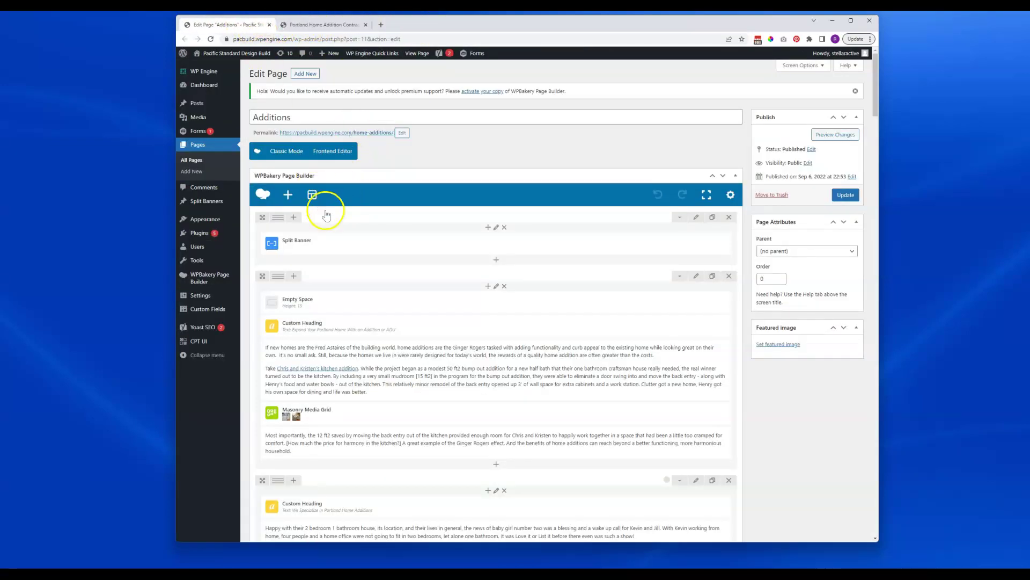
click(326, 25)
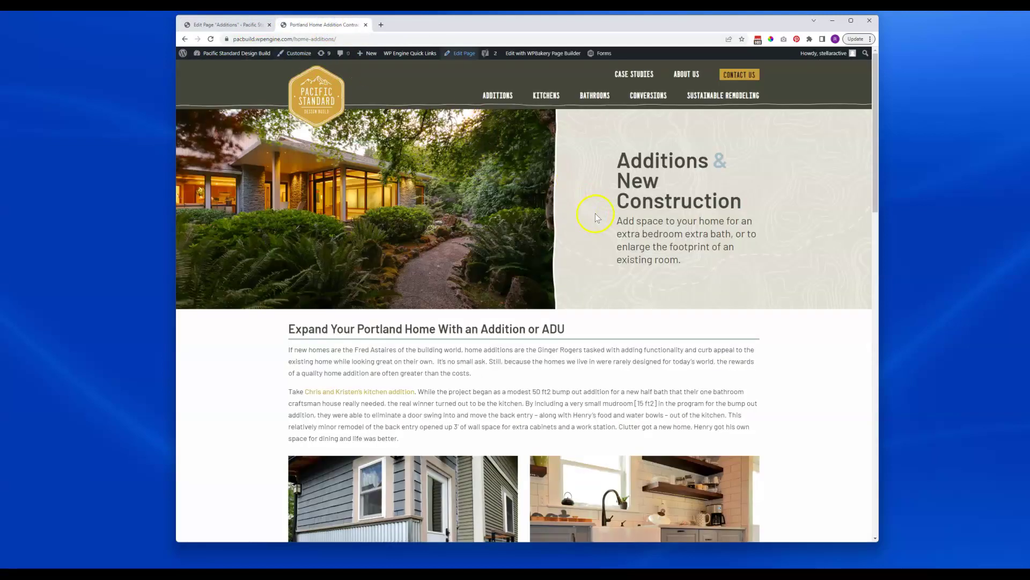
click(248, 24)
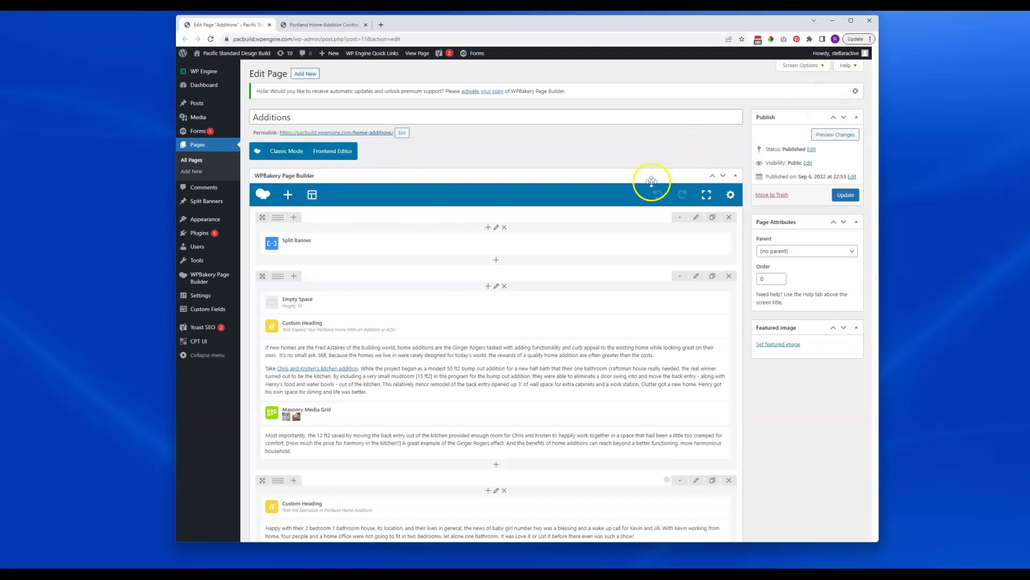
mouse_move(299, 329)
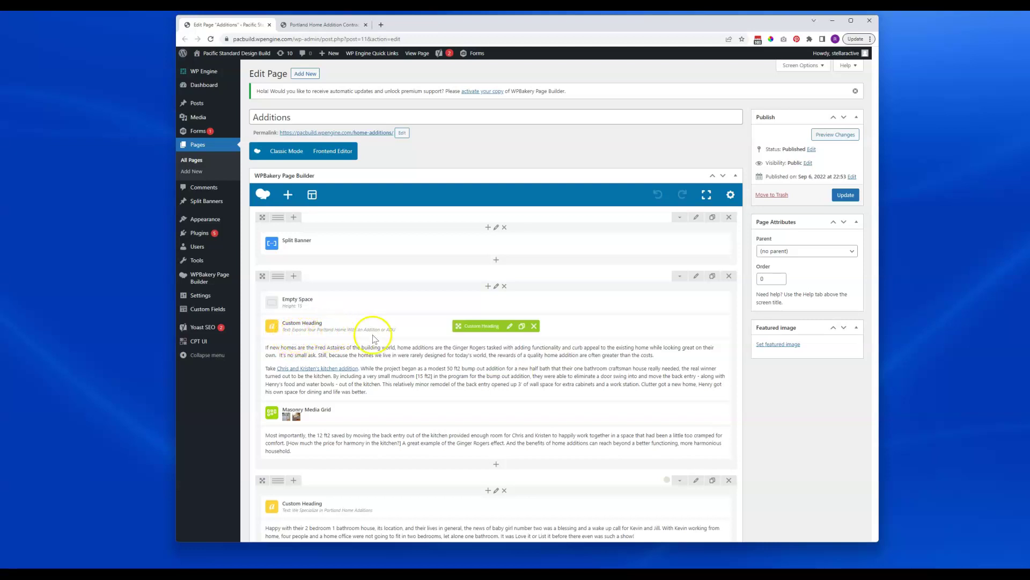
click(318, 24)
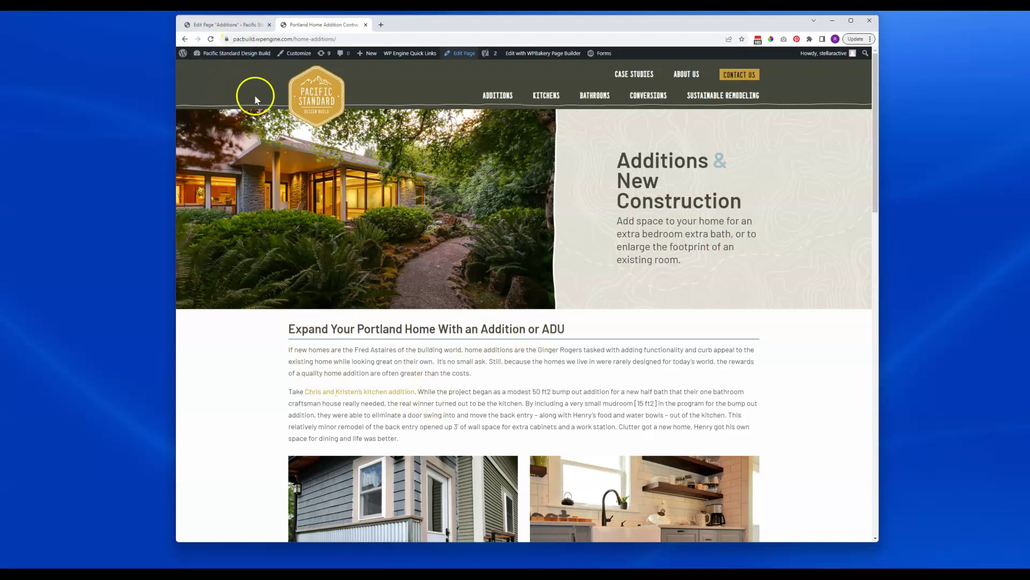
click(233, 25)
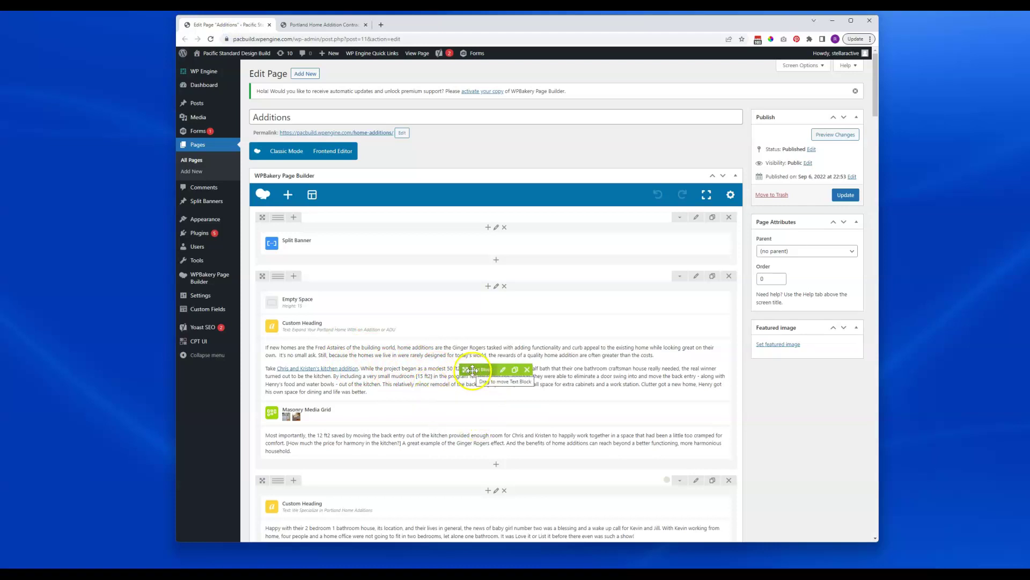
drag(472, 370, 457, 392)
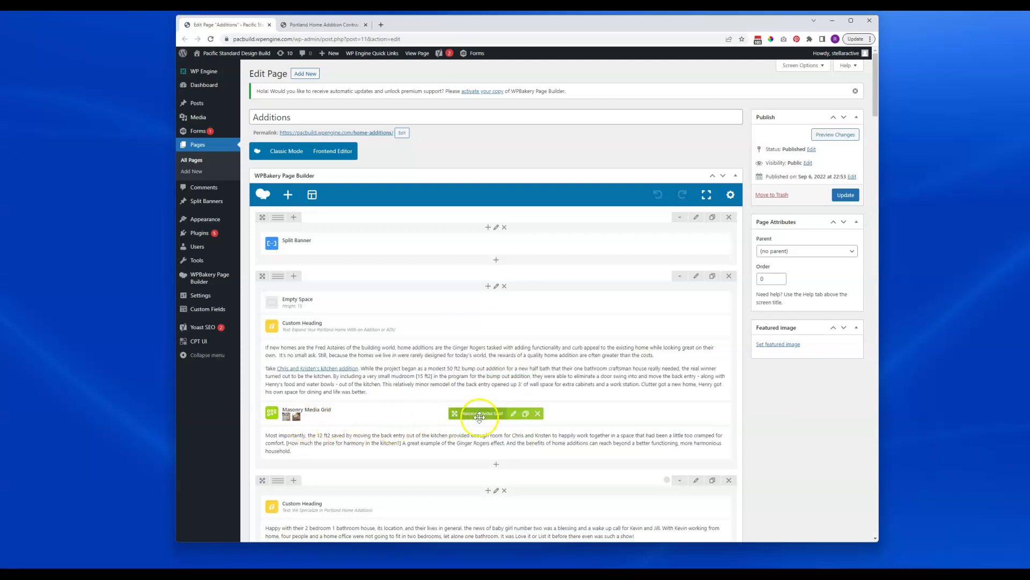
drag(479, 415, 303, 207)
scroll(545, 370, down, 2)
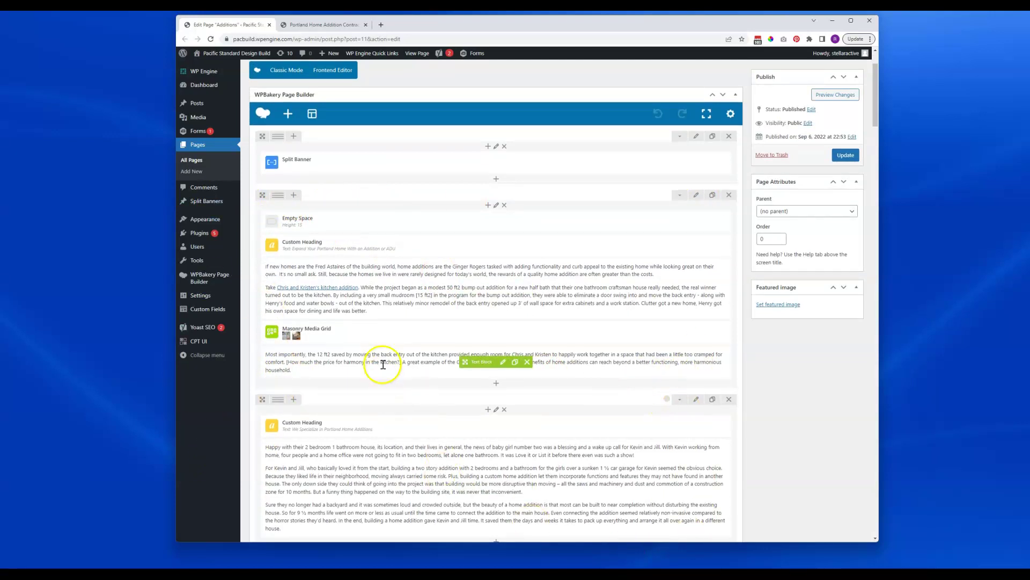
scroll(384, 364, down, 2)
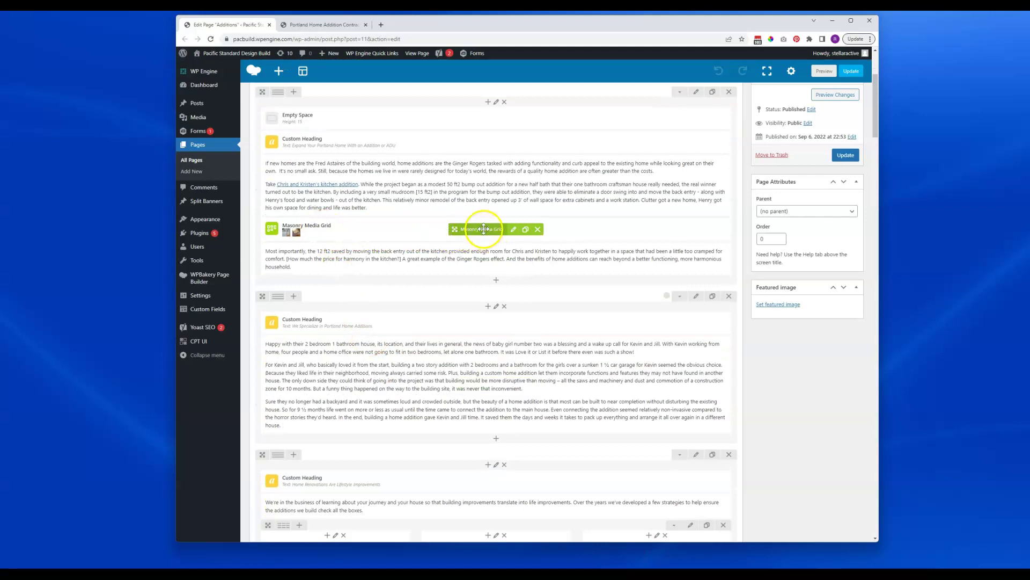
drag(484, 229, 440, 224)
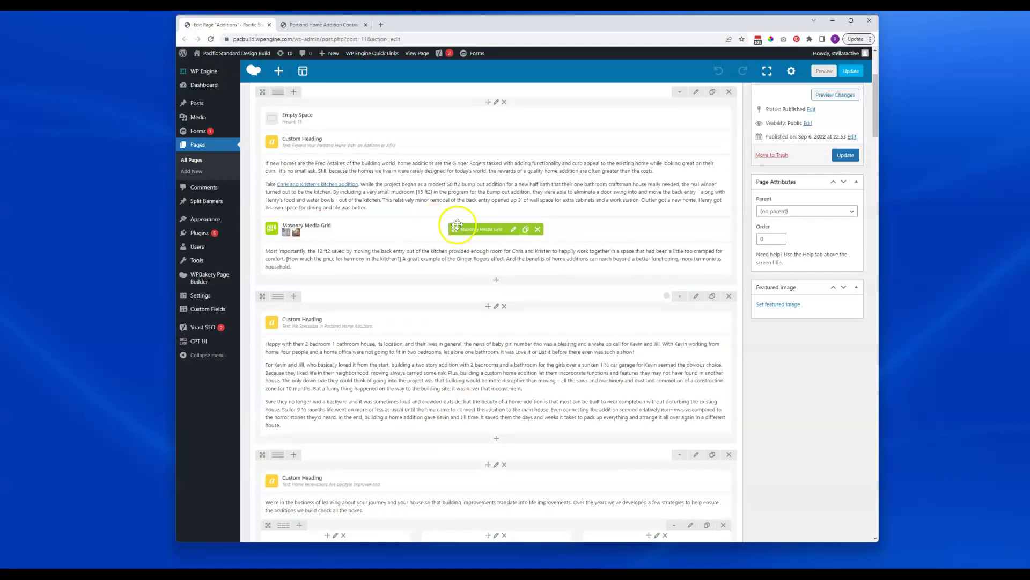
scroll(837, 375, up, 2)
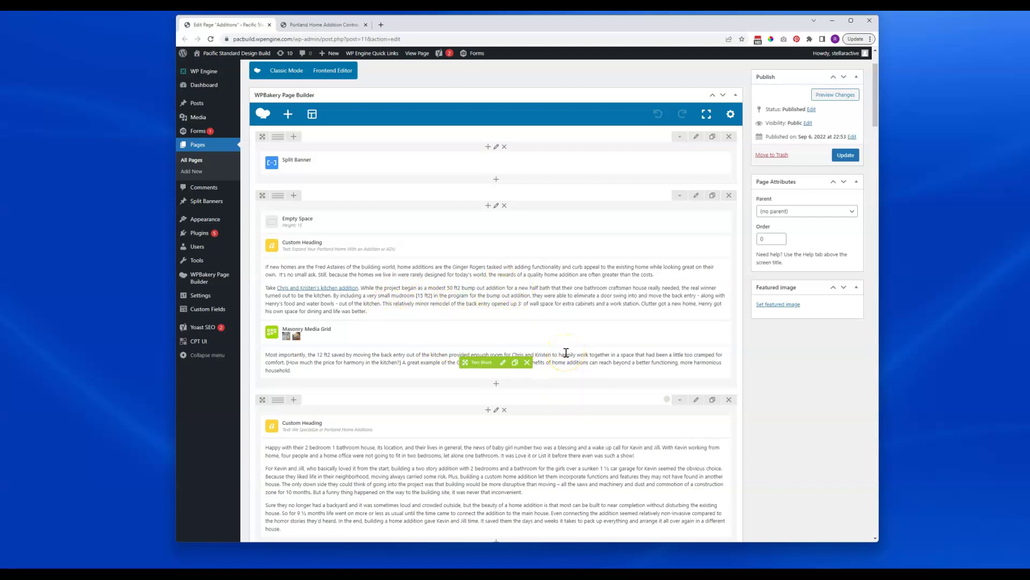
click(211, 39)
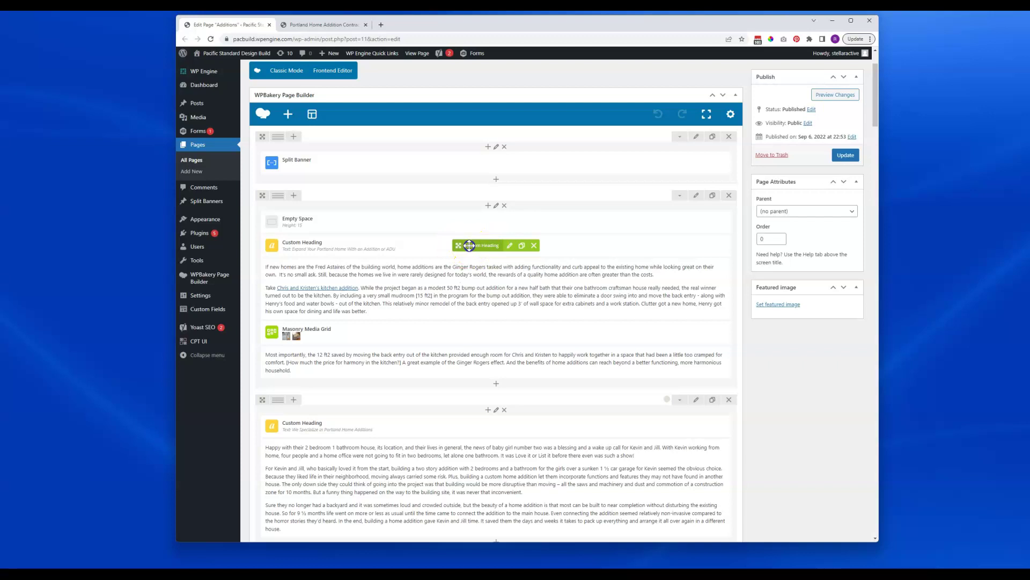
mouse_move(469, 245)
mouse_down()
mouse_move(468, 280)
mouse_move(467, 248)
mouse_up()
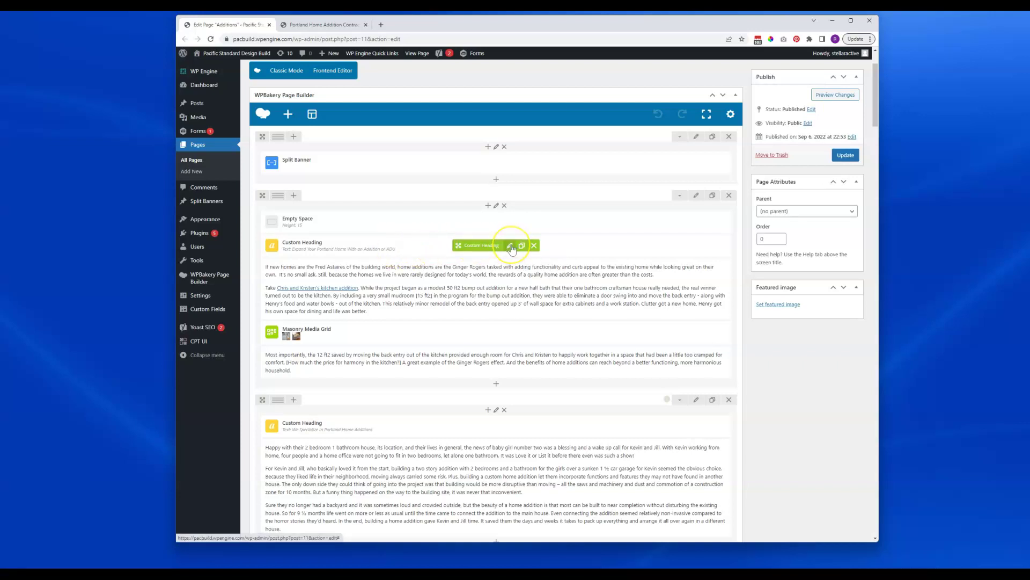
Inspect the heading 'Expand Your Portland Home With an Addition or ADU' in its settings and close them unchanged.
click(511, 247)
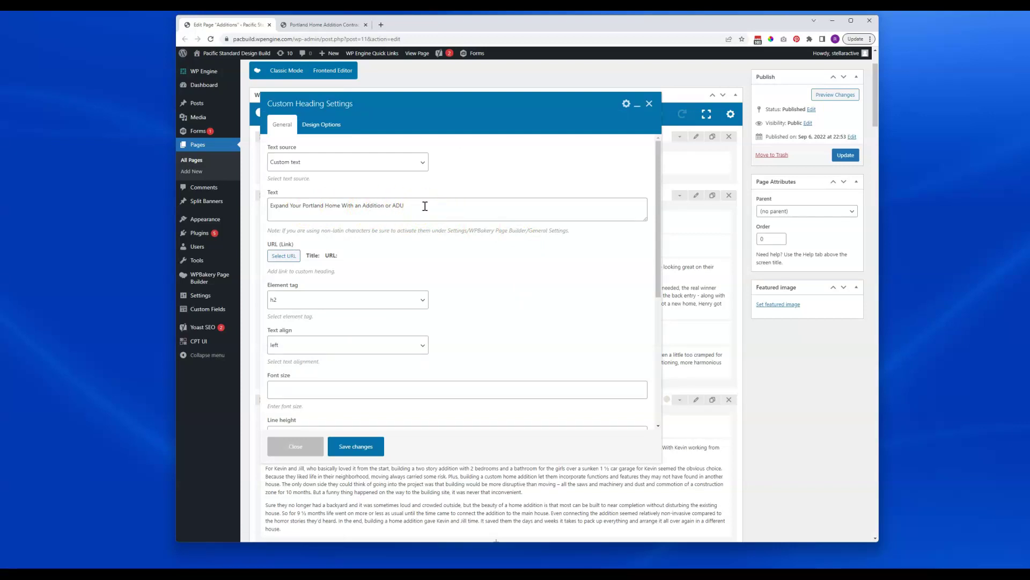
drag(425, 205, 202, 217)
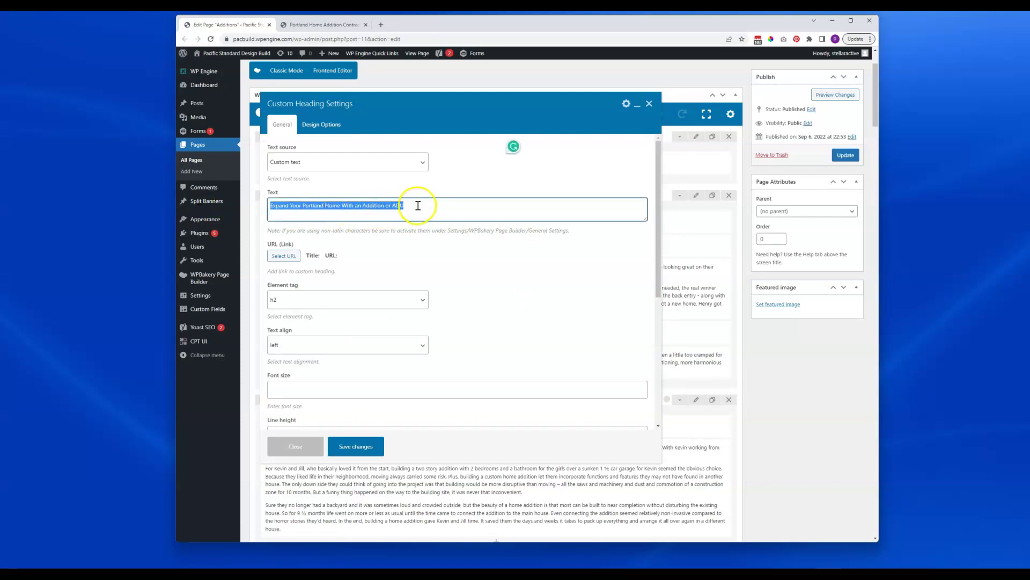
click(418, 205)
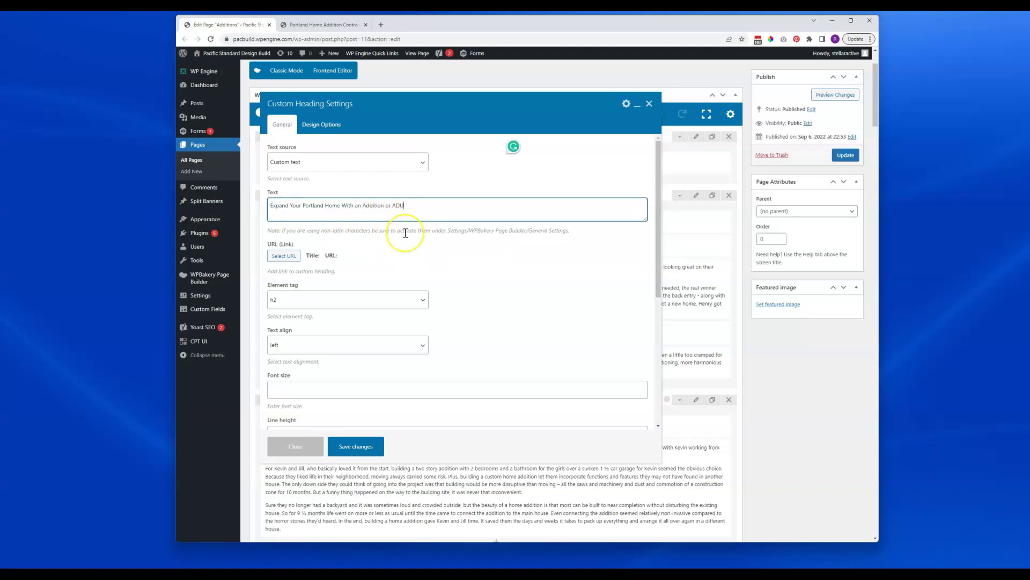
click(648, 103)
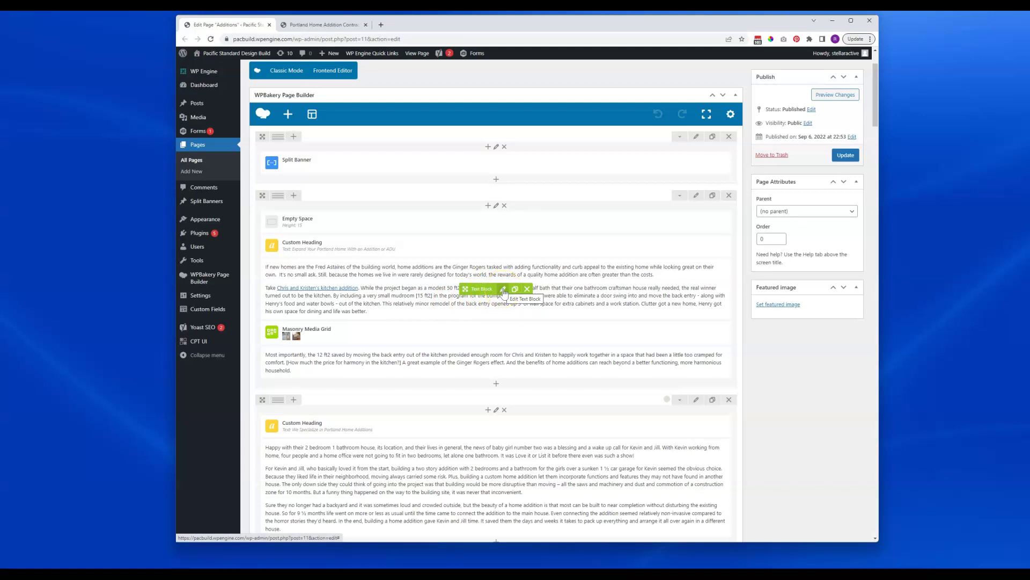
Open the kitchen-addition Text Block Settings, widen the browser, and enlarge the dialog and its editor.
click(504, 289)
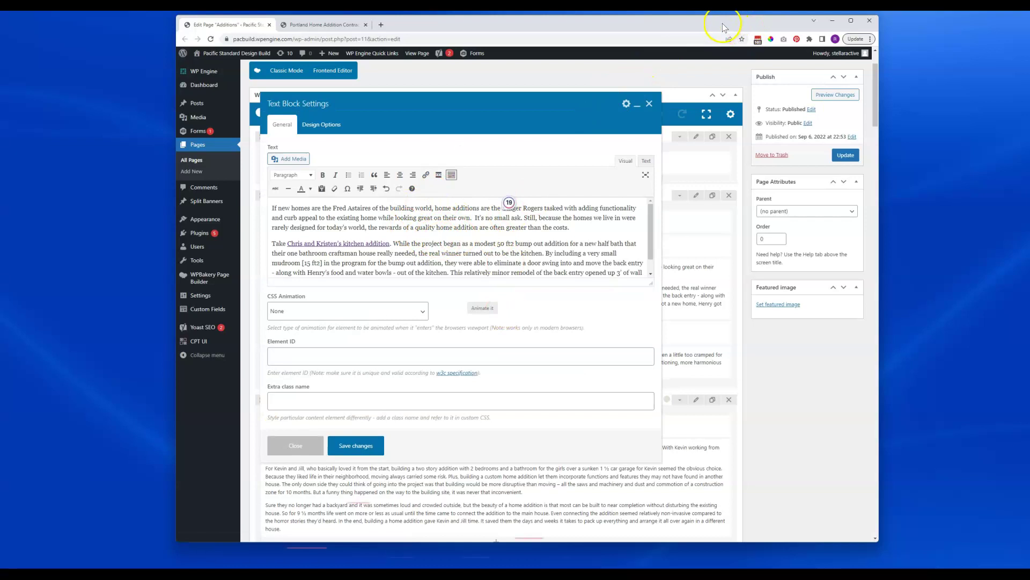
drag(723, 25, 667, 27)
drag(825, 61, 969, 67)
drag(484, 102, 521, 101)
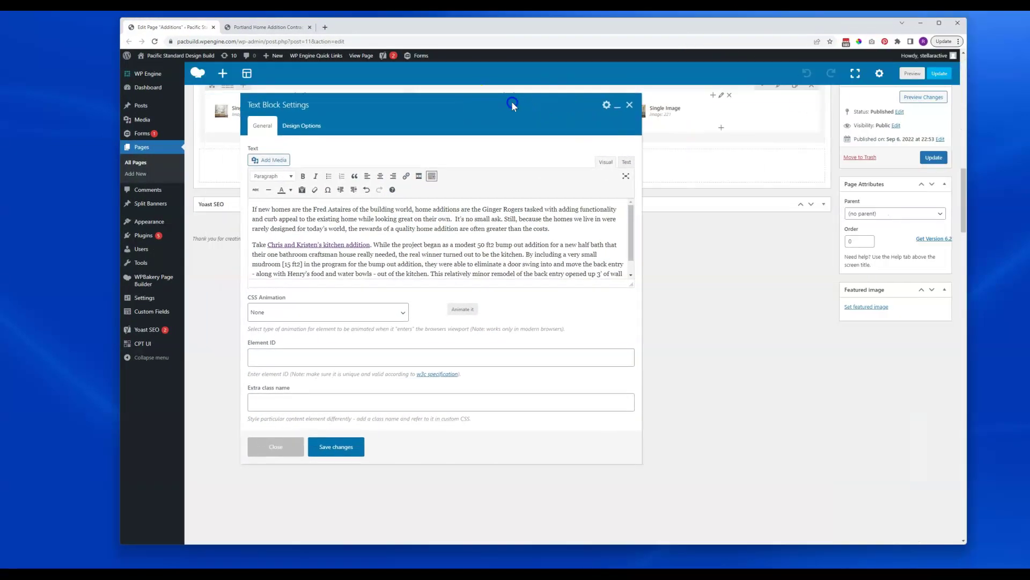
click(534, 206)
drag(643, 463, 778, 491)
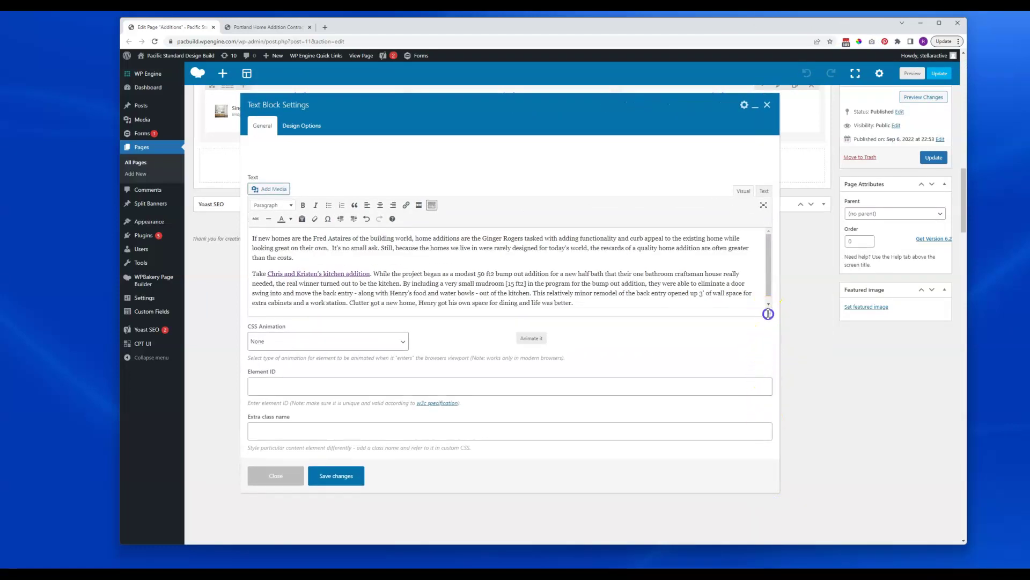
drag(768, 313, 763, 365)
click(665, 308)
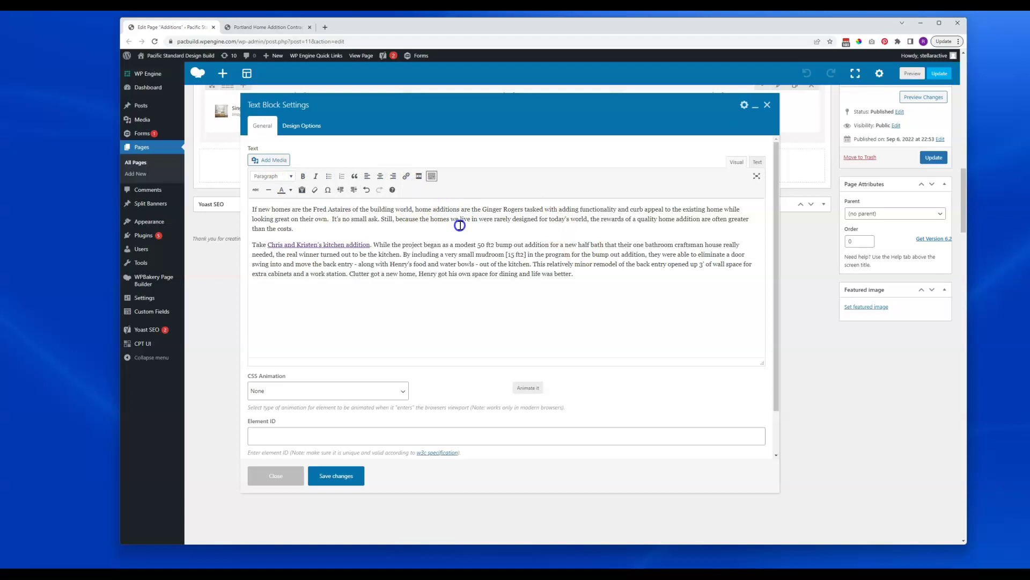
click(316, 177)
click(324, 177)
click(407, 204)
Turn on Paste as text, dismiss its notice, and place the caret after the second paragraph.
click(302, 190)
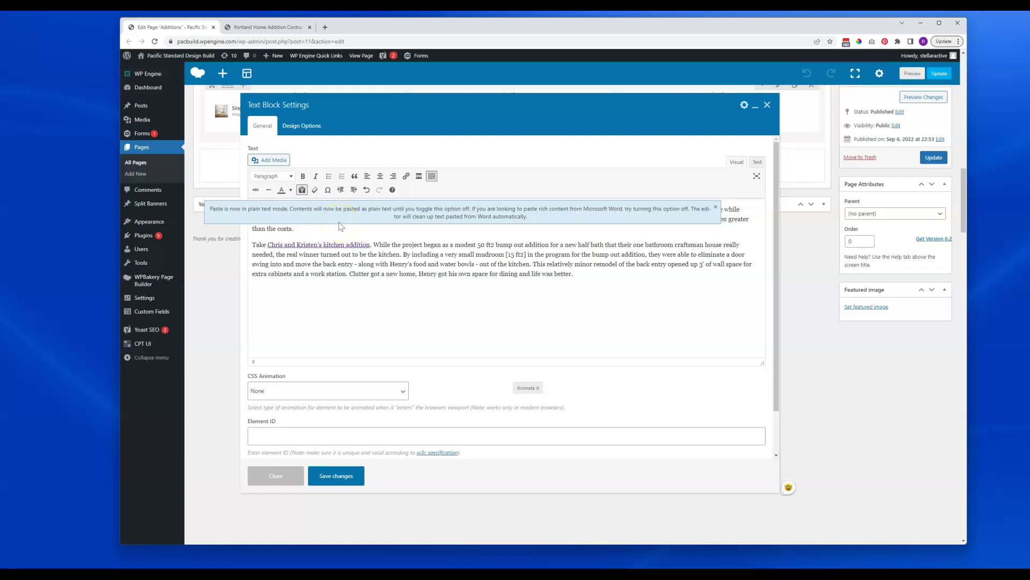
click(715, 207)
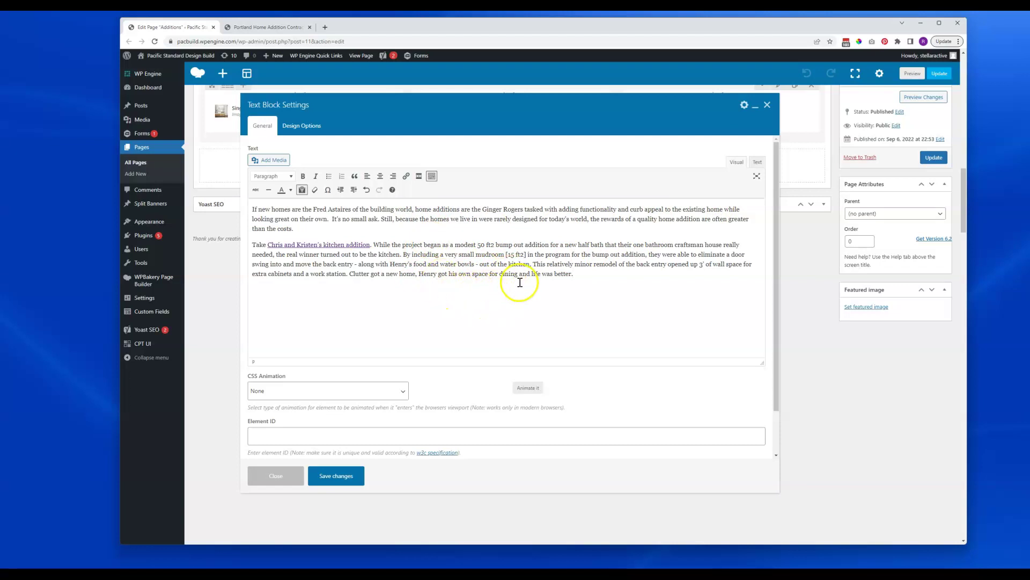
click(559, 294)
click(302, 193)
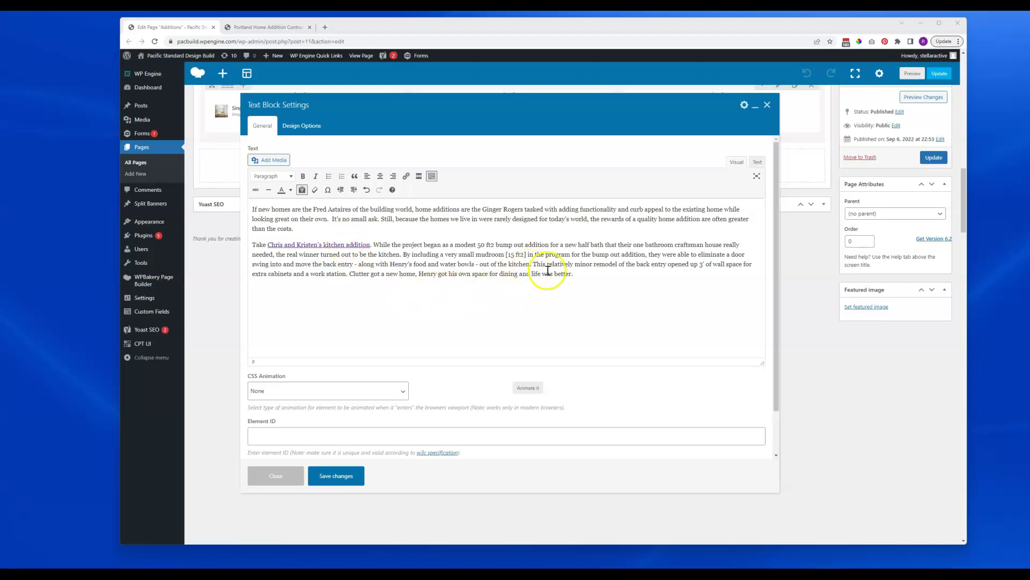
click(630, 292)
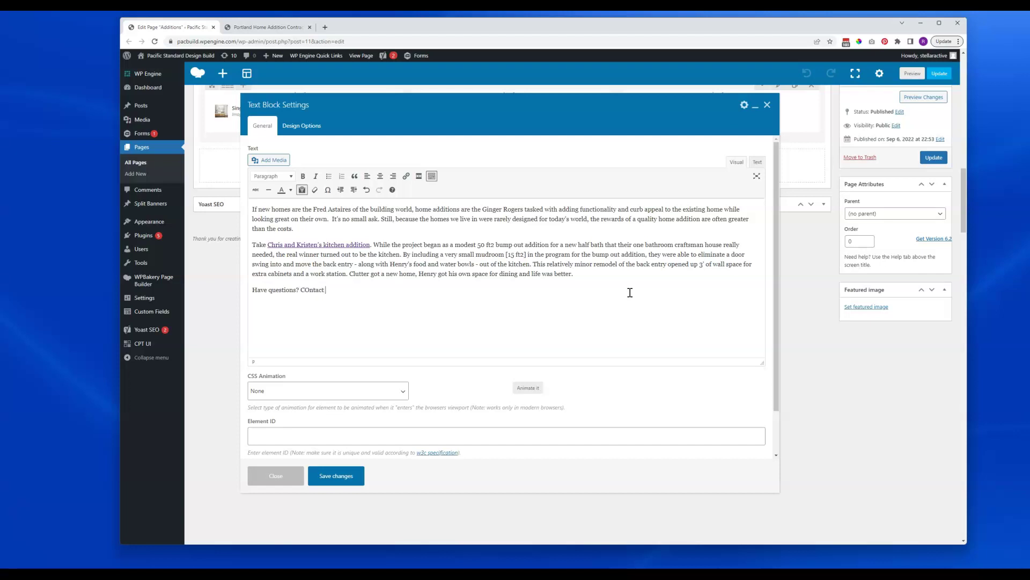
Correct the capital O in 'Have questions? Contact Us!' and select 'Contact Us!'.
click(309, 287)
text(o)
drag(347, 288, 297, 290)
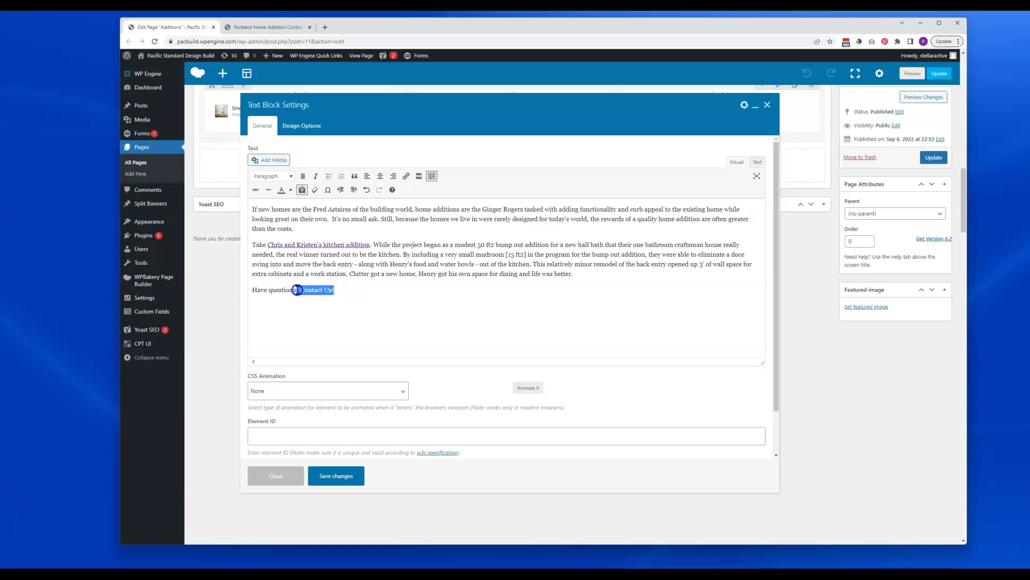
Link 'Contact Us!' to the Kitchens page, opening in the same tab.
click(406, 176)
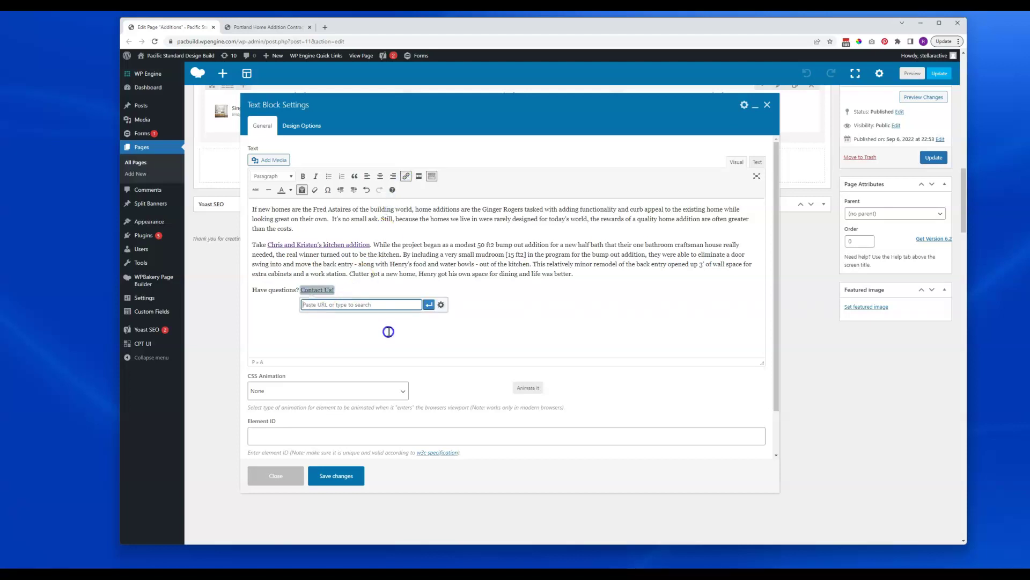
click(441, 304)
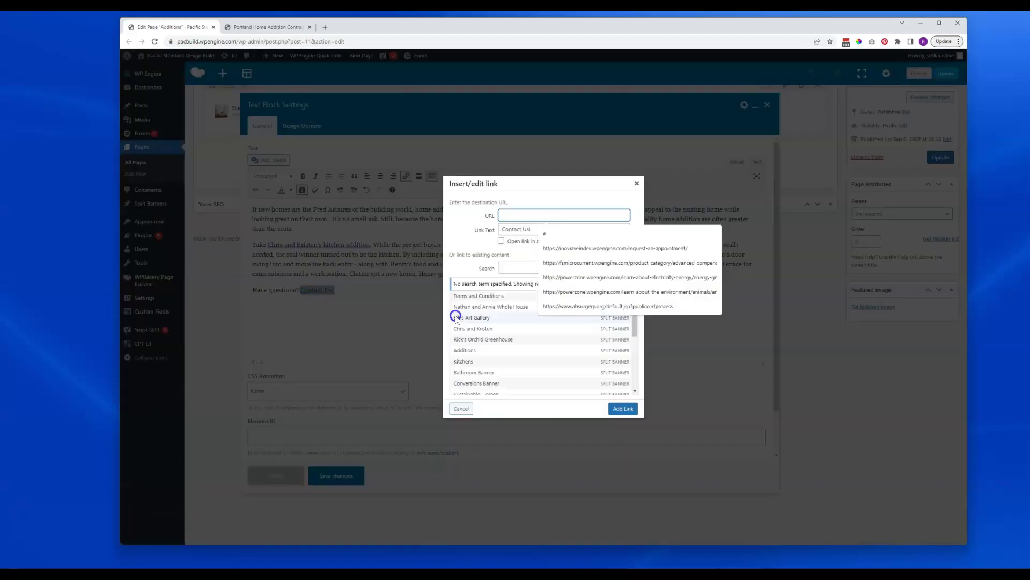
click(457, 241)
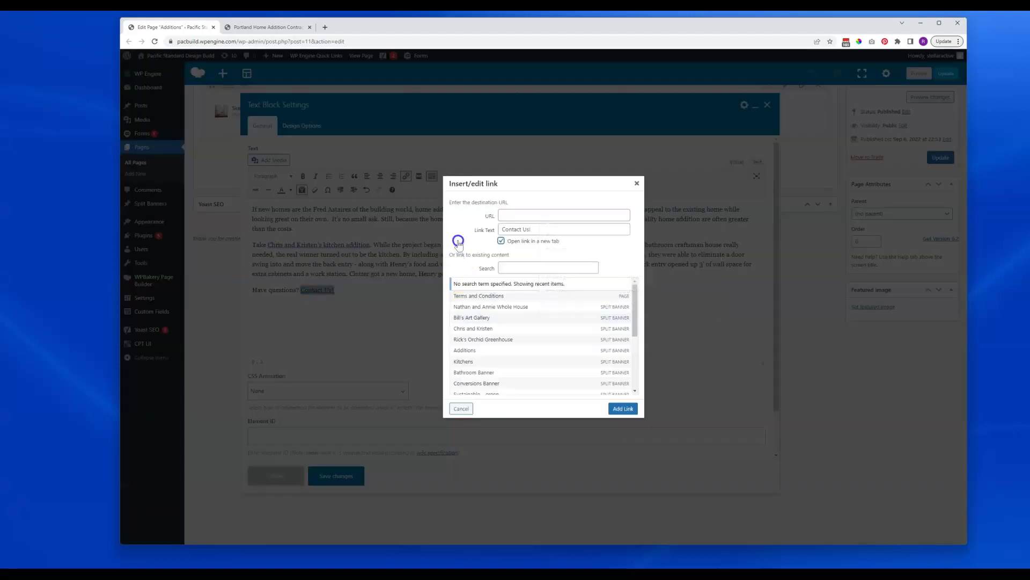
click(500, 240)
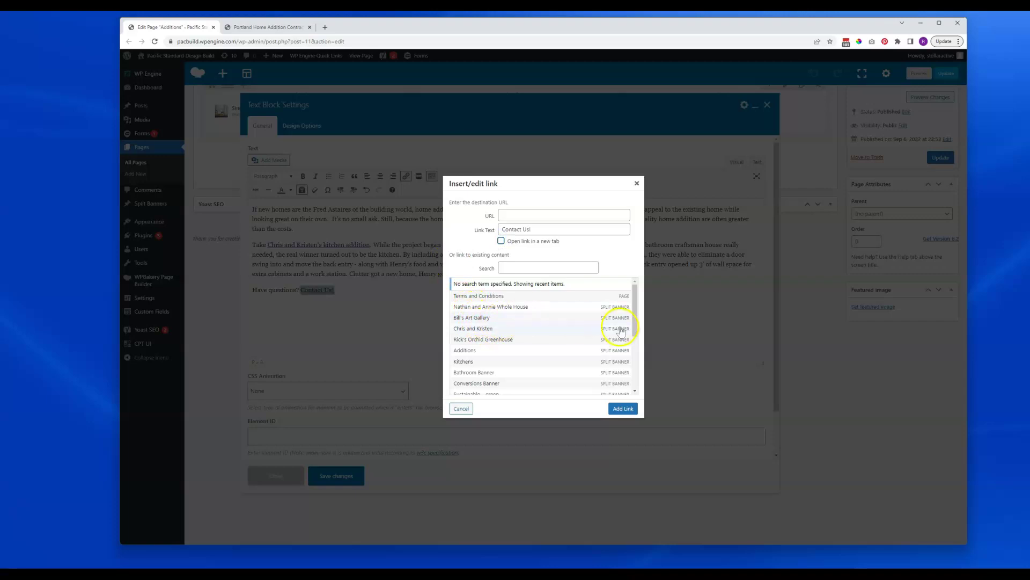
drag(634, 299, 637, 370)
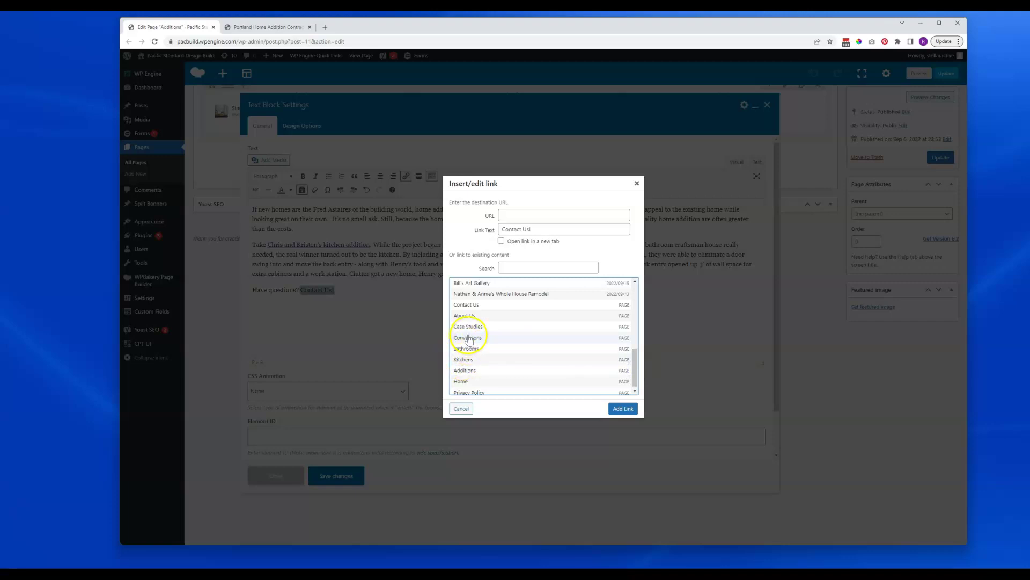
click(465, 362)
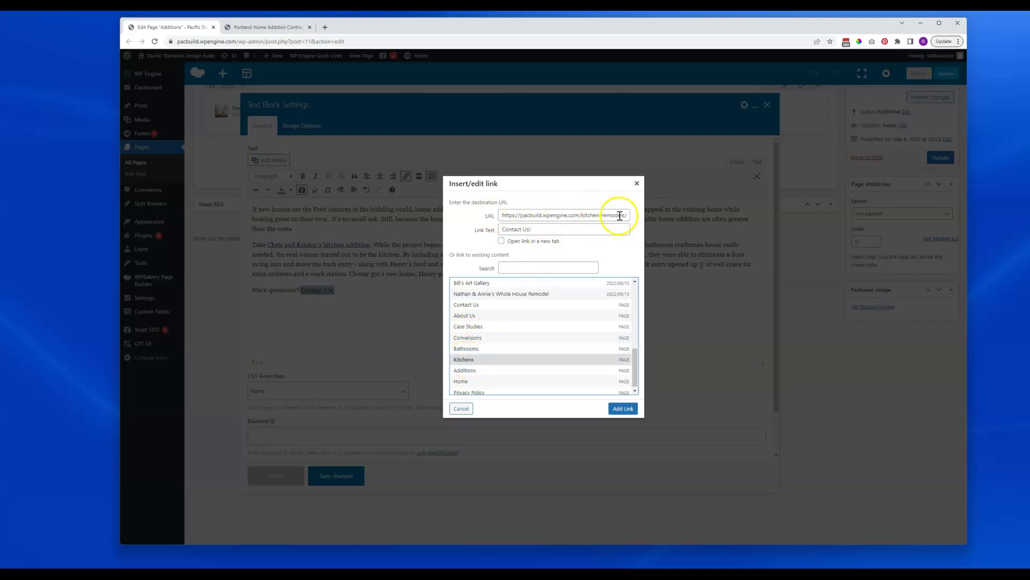
click(597, 232)
Load google.com in a new tab, copy its address, and return to the Additions editor tab.
click(325, 28)
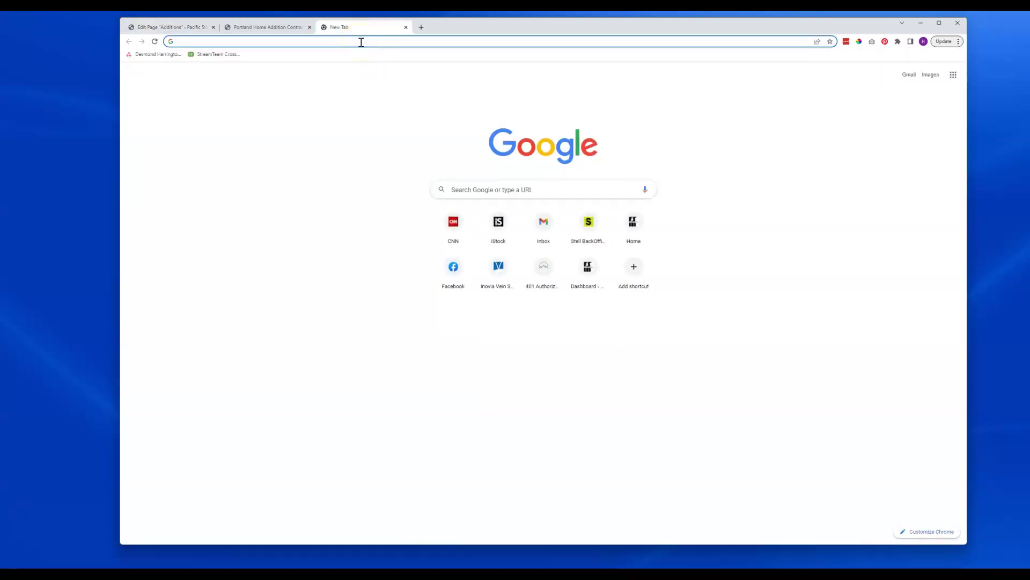
text(google)
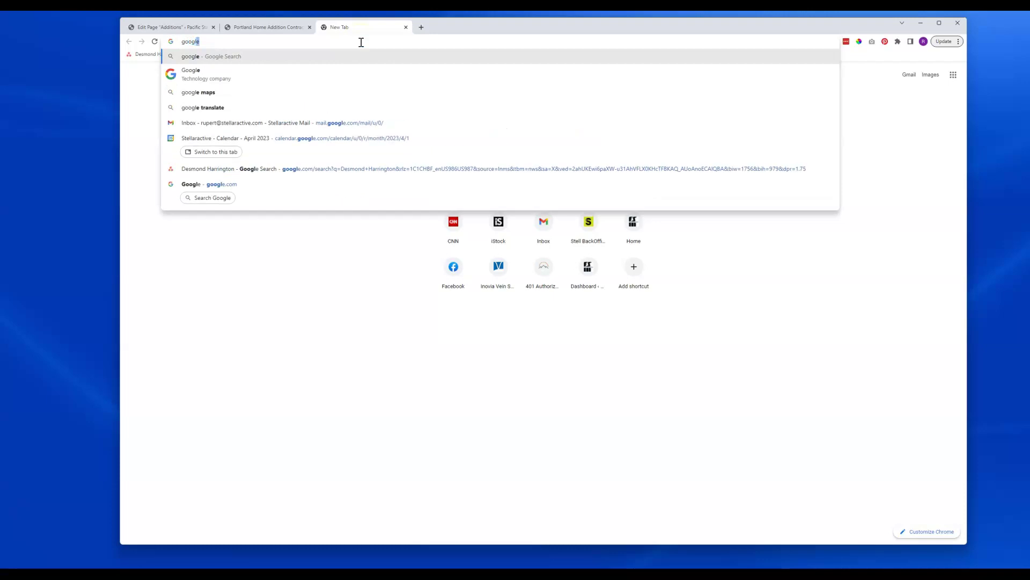
click(229, 185)
click(183, 41)
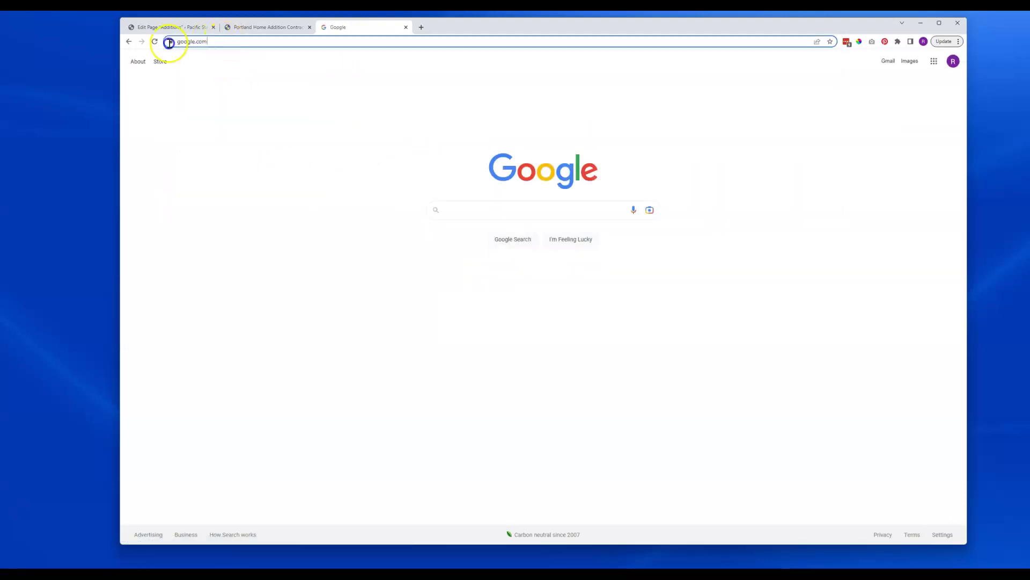
right_click(200, 45)
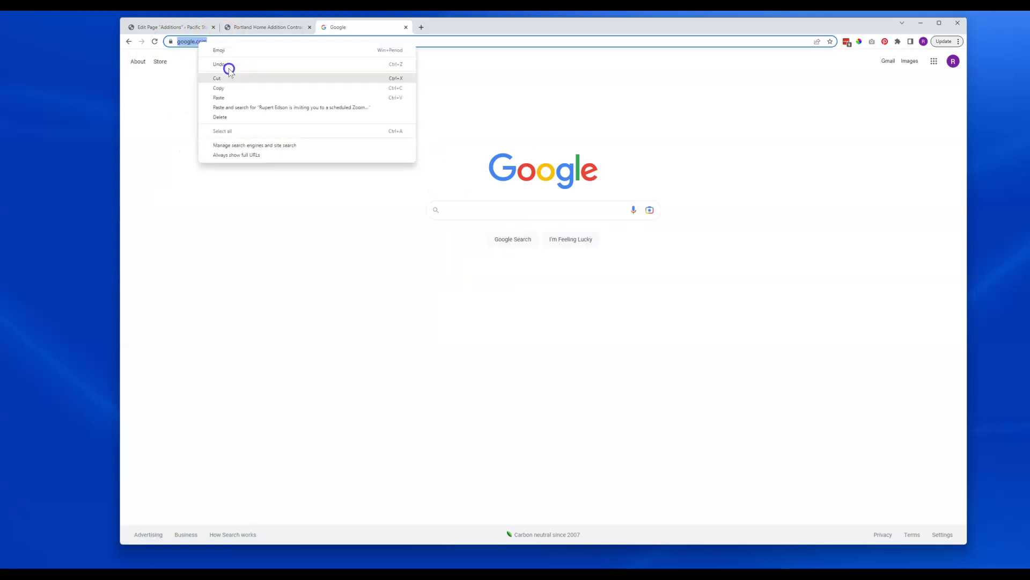
click(233, 92)
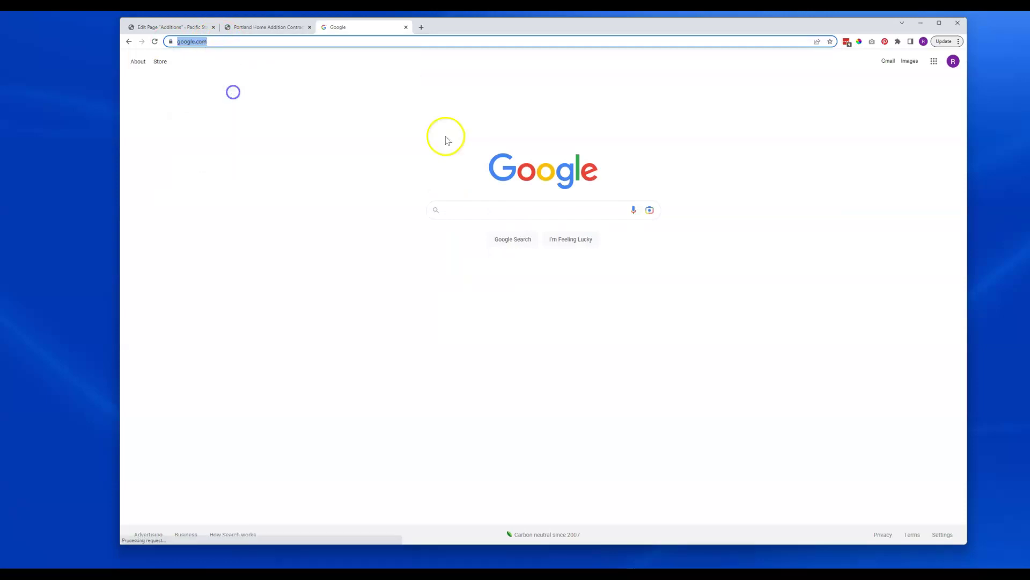
click(168, 26)
triple_click(564, 215)
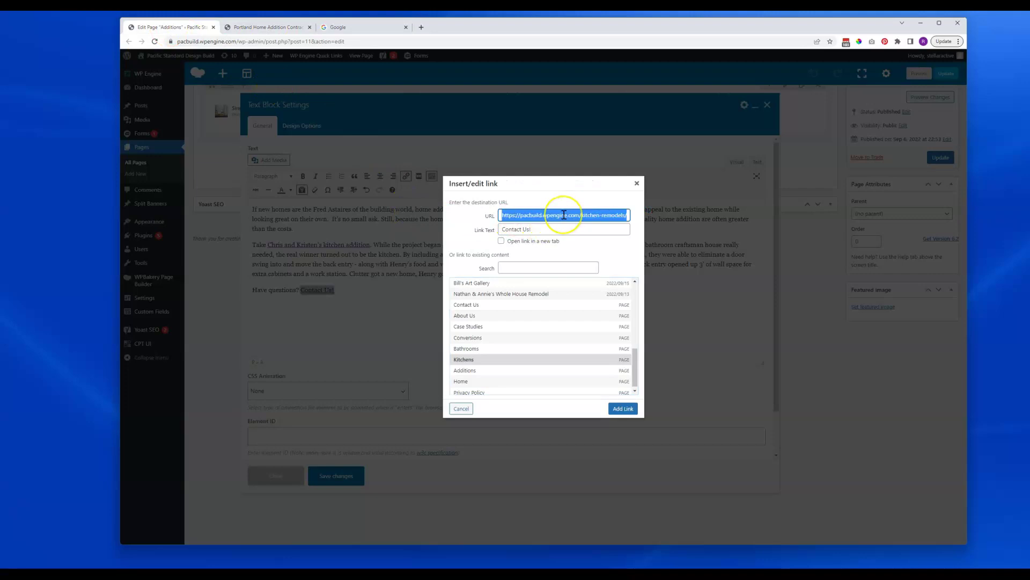
key(BackSpace)
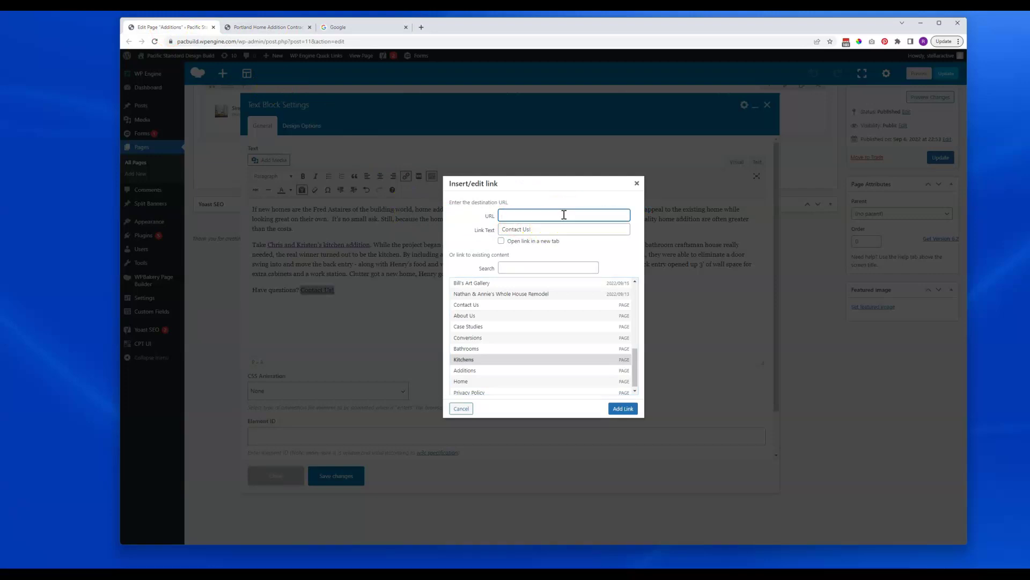
right_click(564, 214)
click(582, 276)
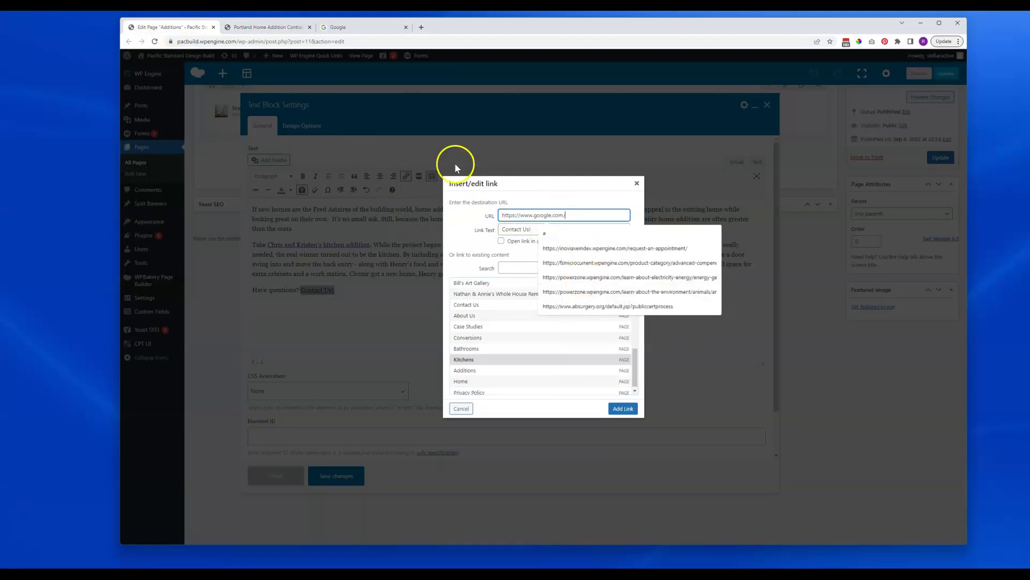
click(458, 239)
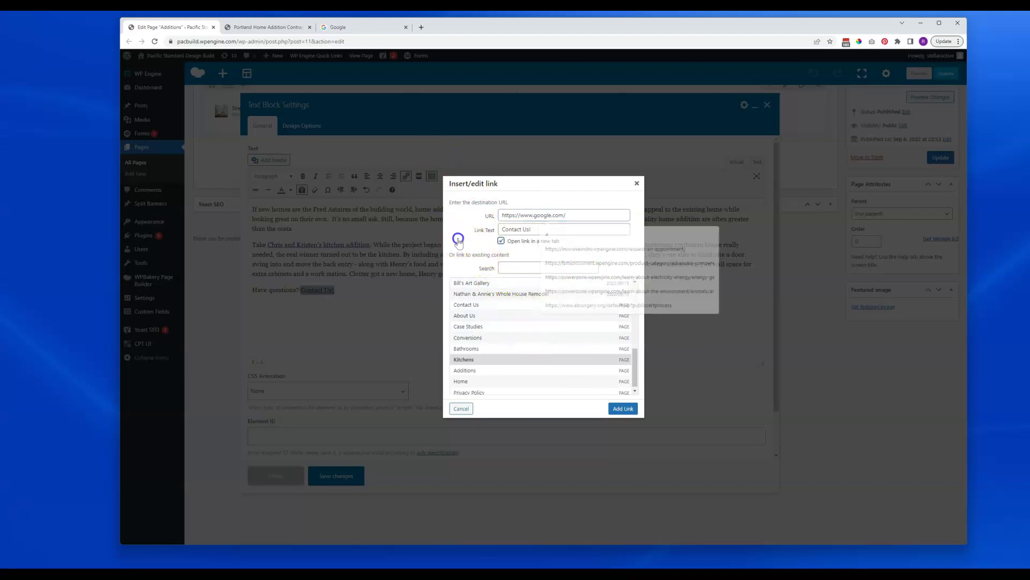
click(501, 241)
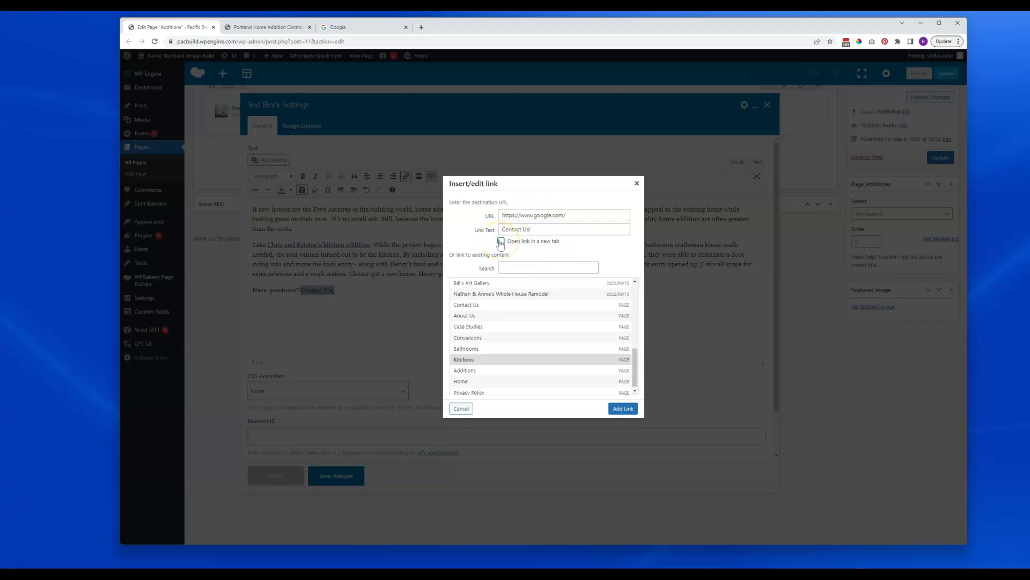
click(501, 241)
click(621, 412)
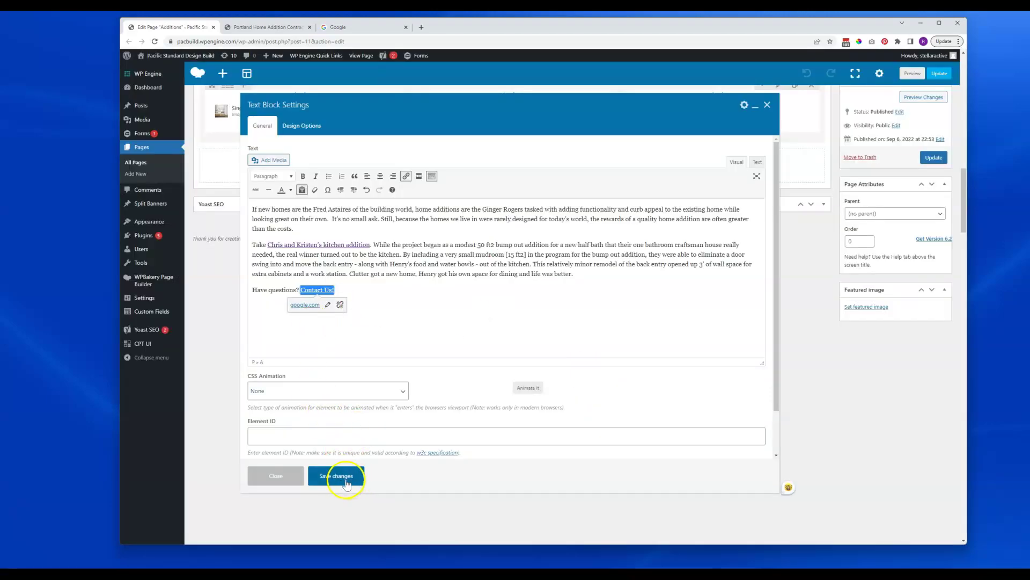
click(337, 476)
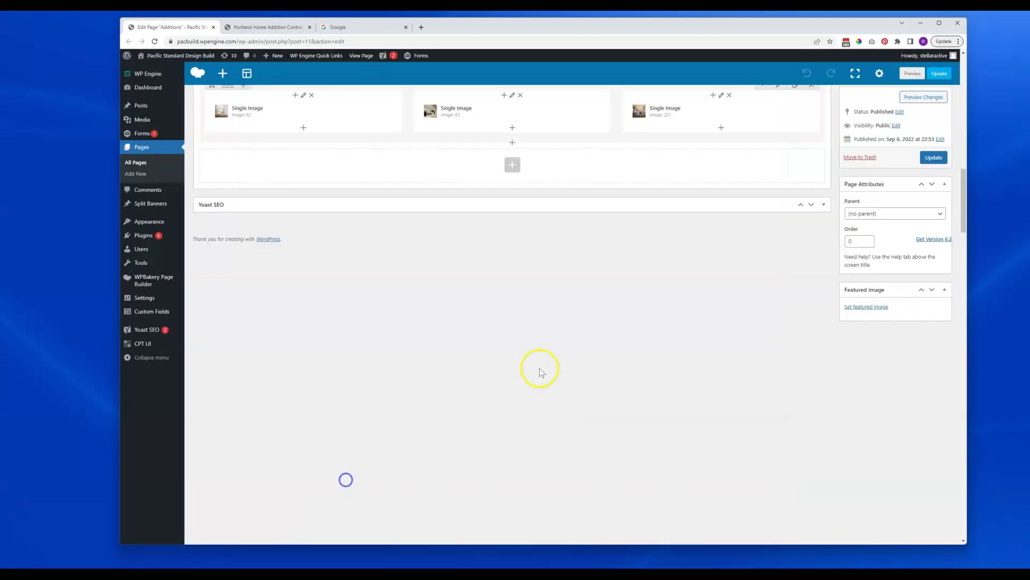
Update the Additions page, then reload the live page tab to show the changes.
scroll(585, 250, up, 7)
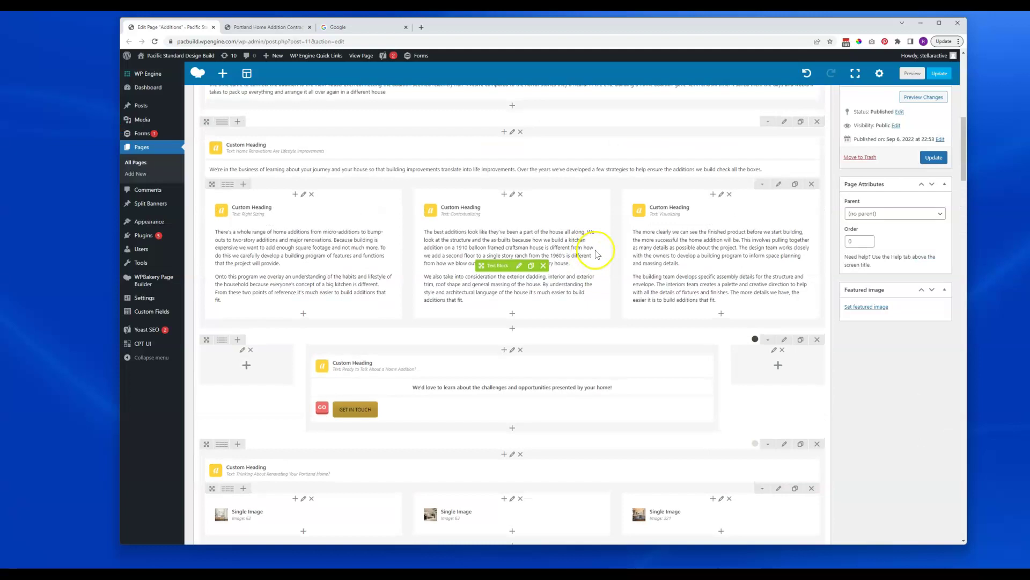
scroll(595, 253, up, 4)
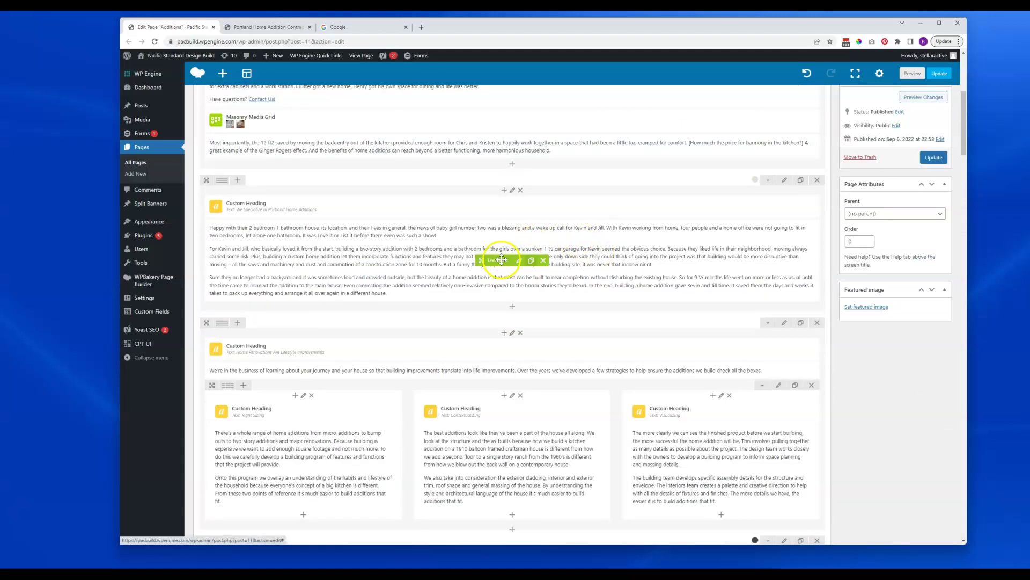
scroll(496, 252, up, 5)
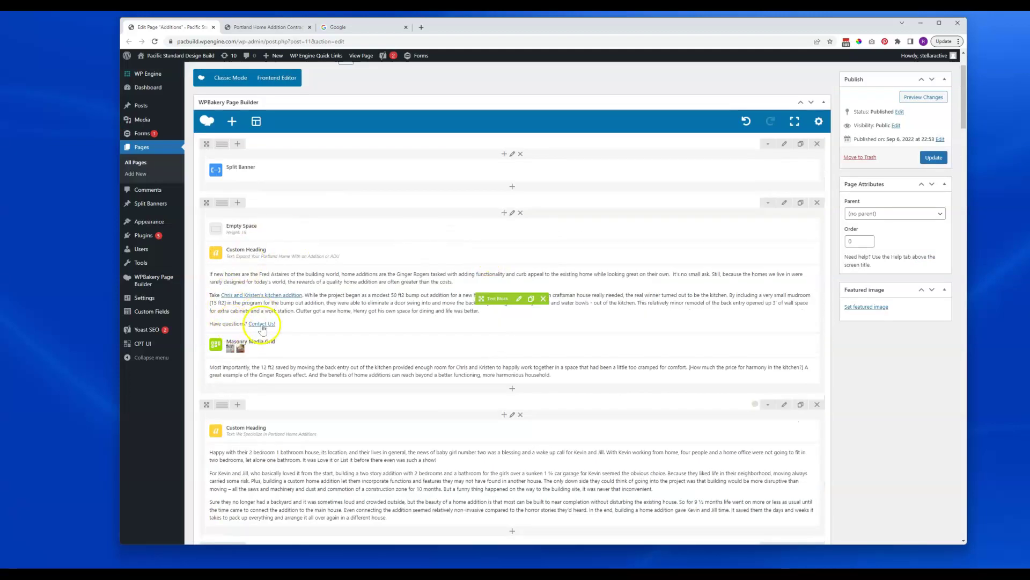
click(933, 157)
click(257, 28)
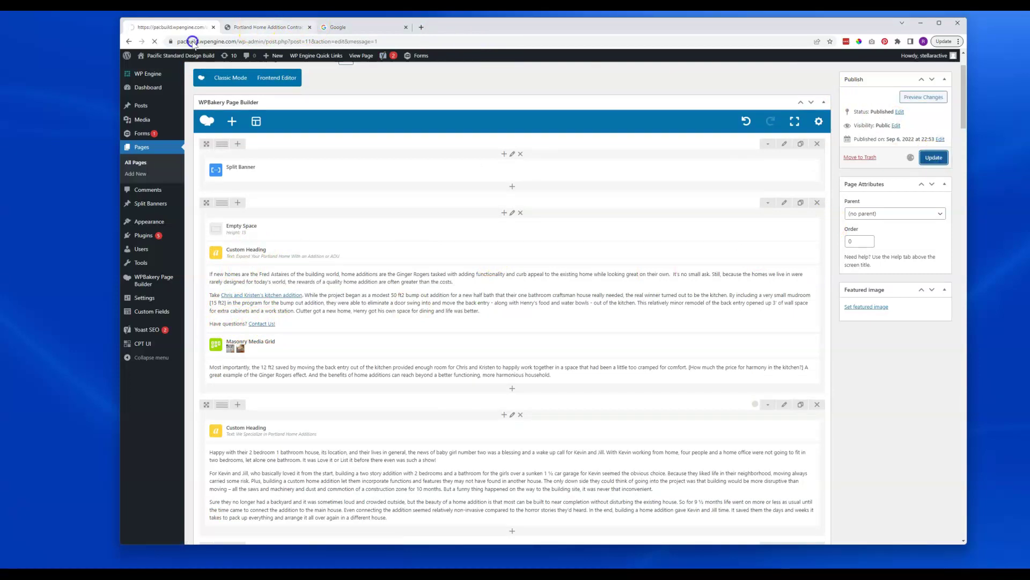
click(154, 41)
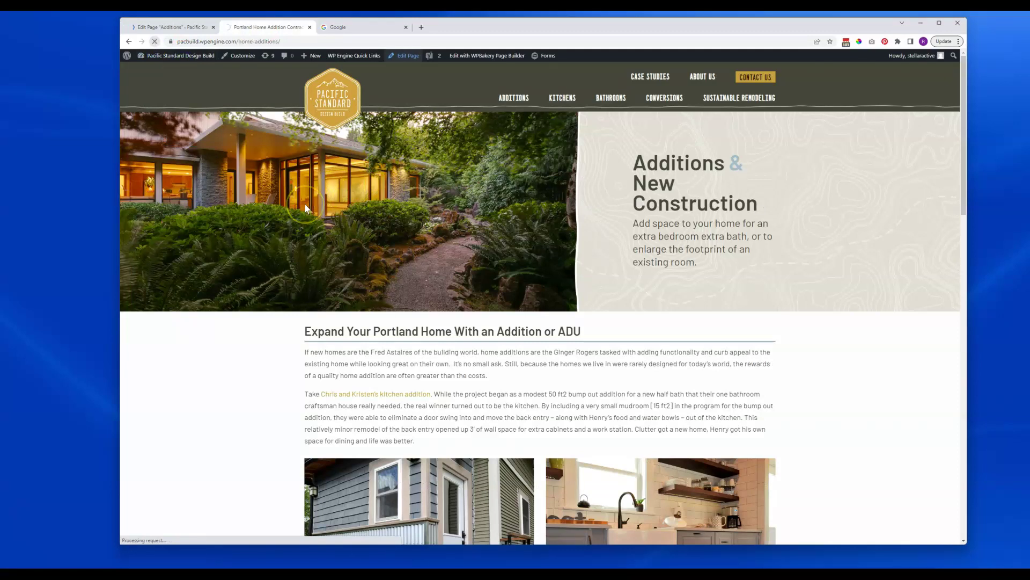
Test the live page's Contact Us! link, which opens Google in a new tab, then close that tab.
scroll(301, 259, down, 2)
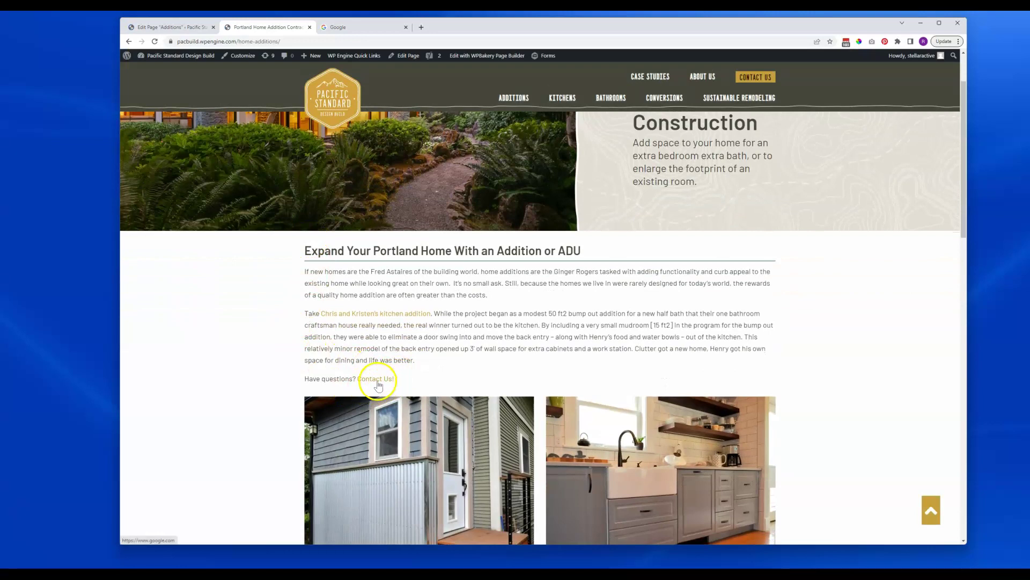
click(406, 27)
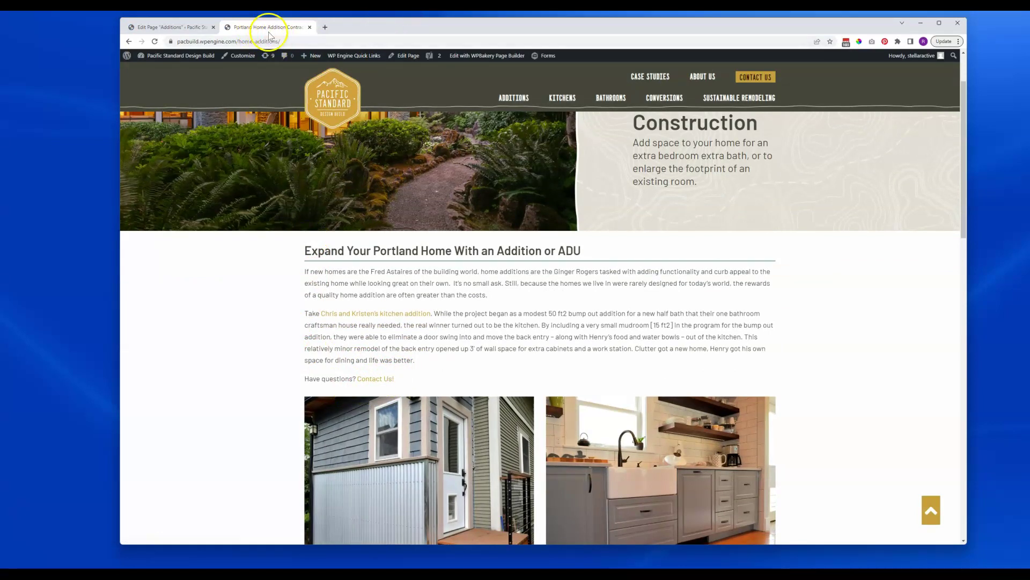
click(382, 380)
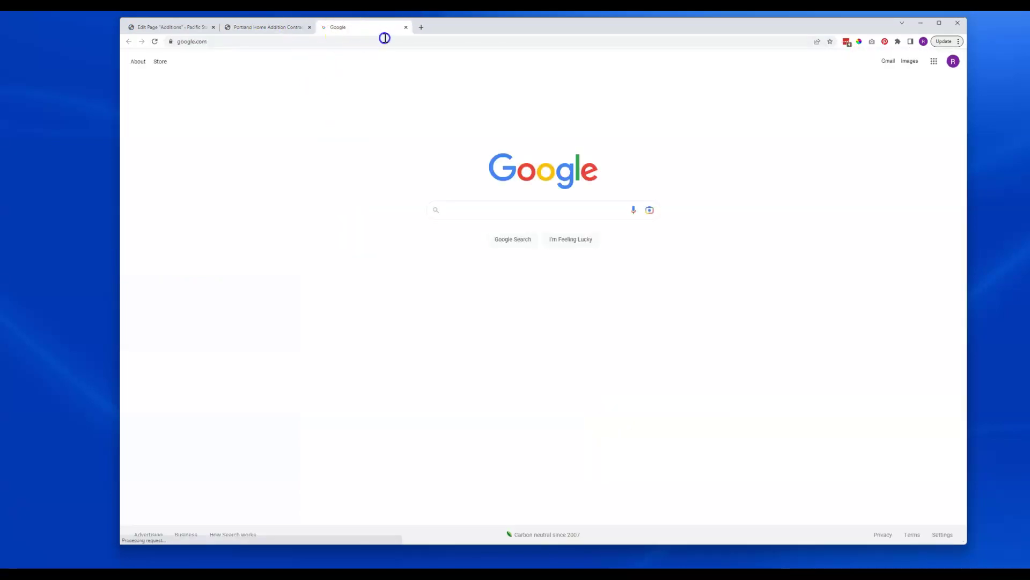
click(406, 26)
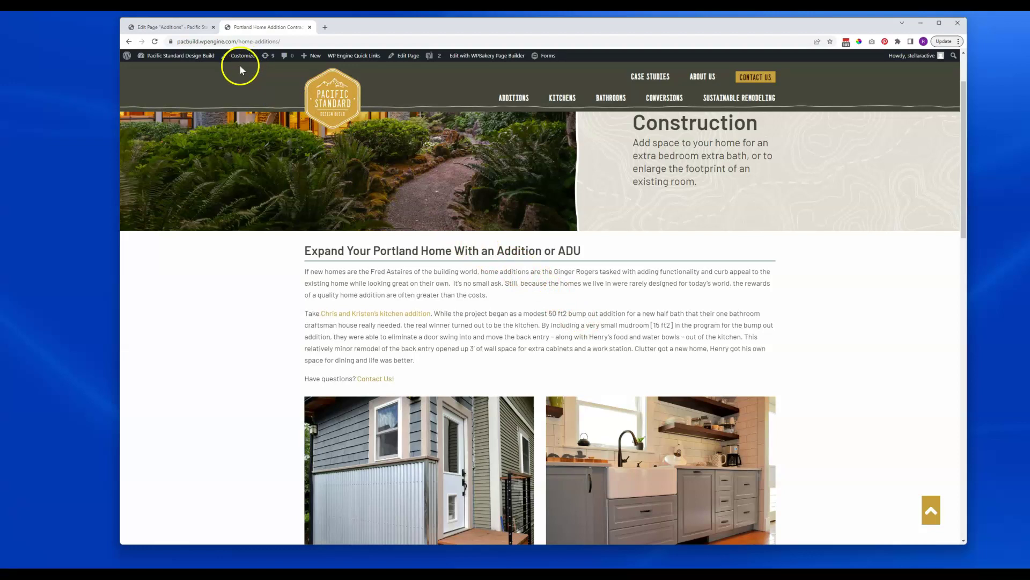
Delete the 'Have questions? Contact Us!' line from the Additions text block.
click(170, 27)
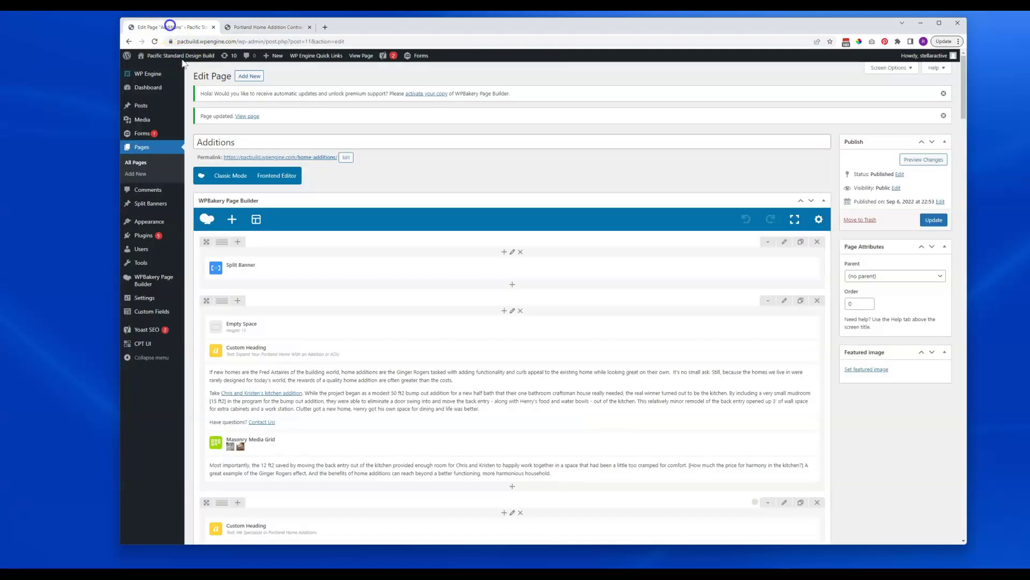
scroll(343, 290, down, 3)
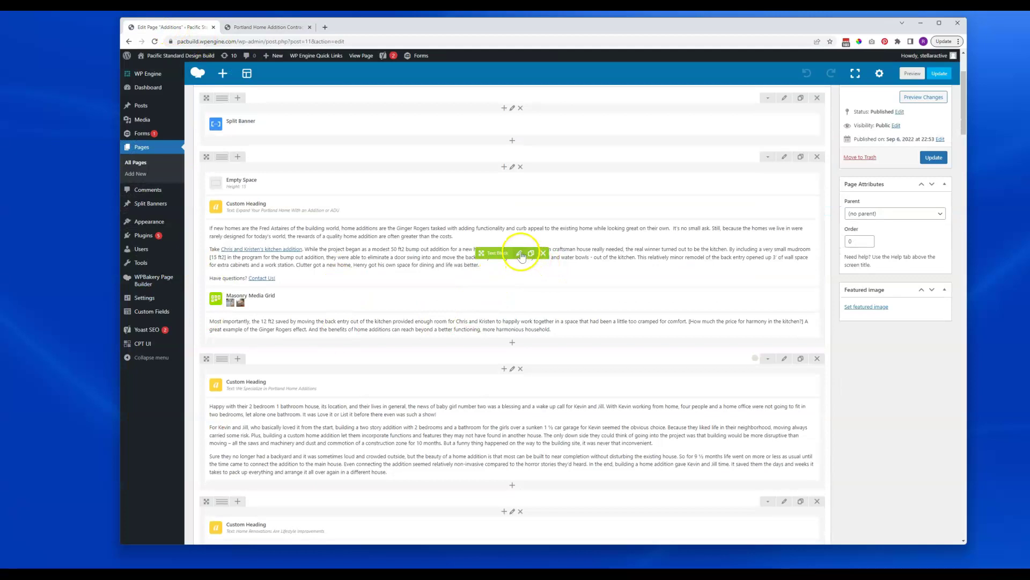
click(518, 253)
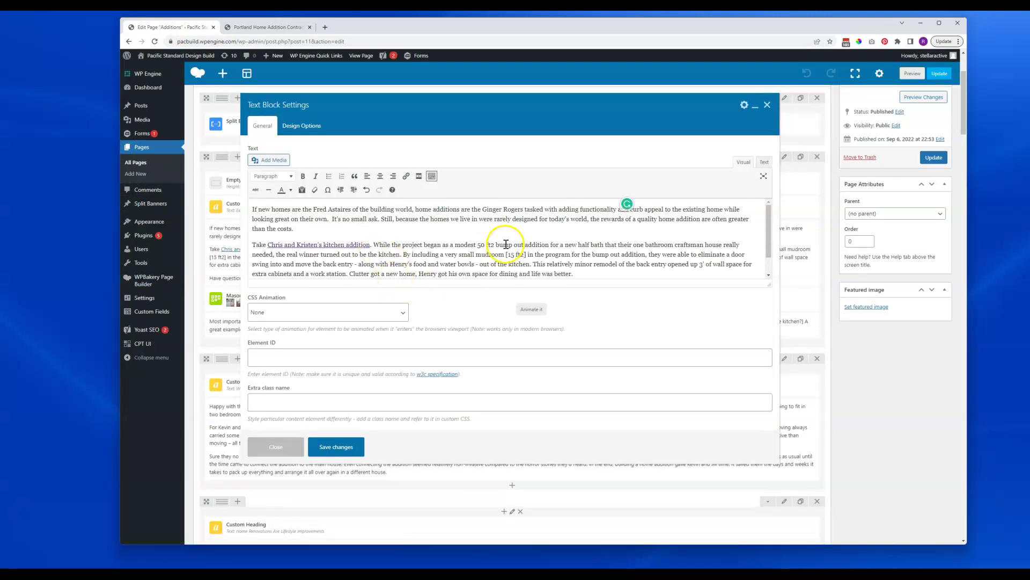
scroll(506, 242, down, 1)
drag(343, 267, 212, 271)
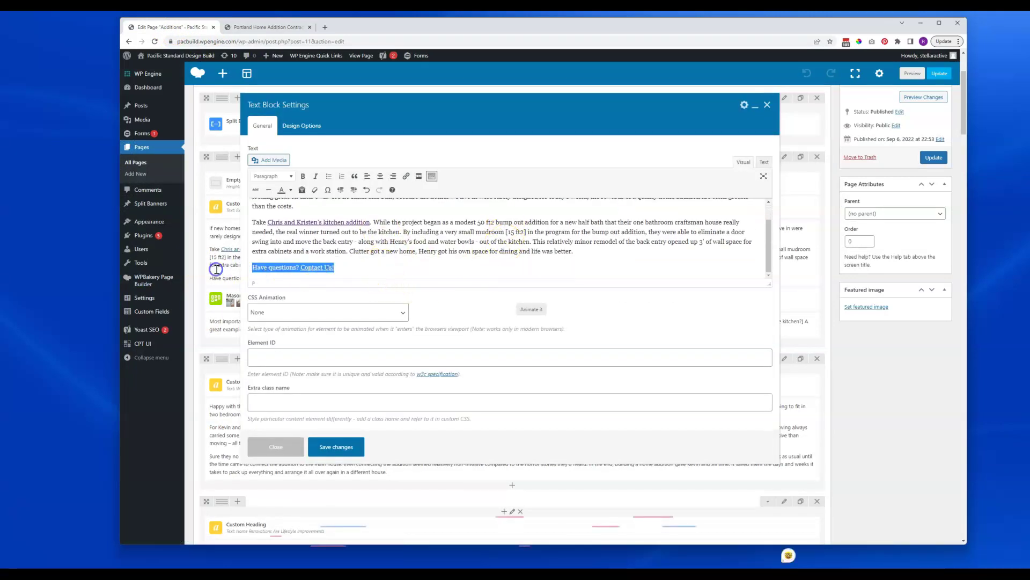
key(BackSpace)
key(BackSpace)
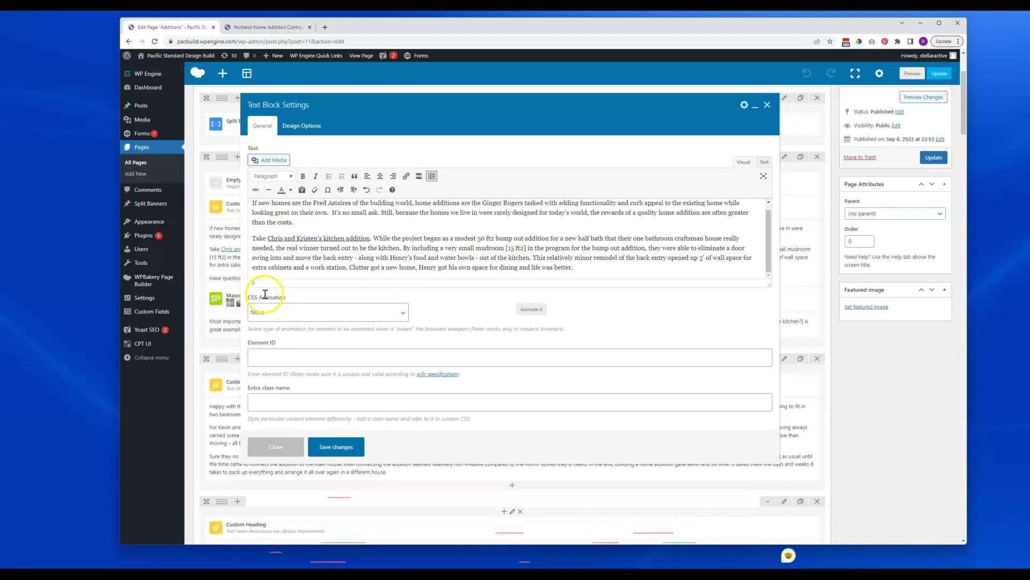
Save the text block, update the Additions page, and view the live page.
click(330, 447)
click(936, 156)
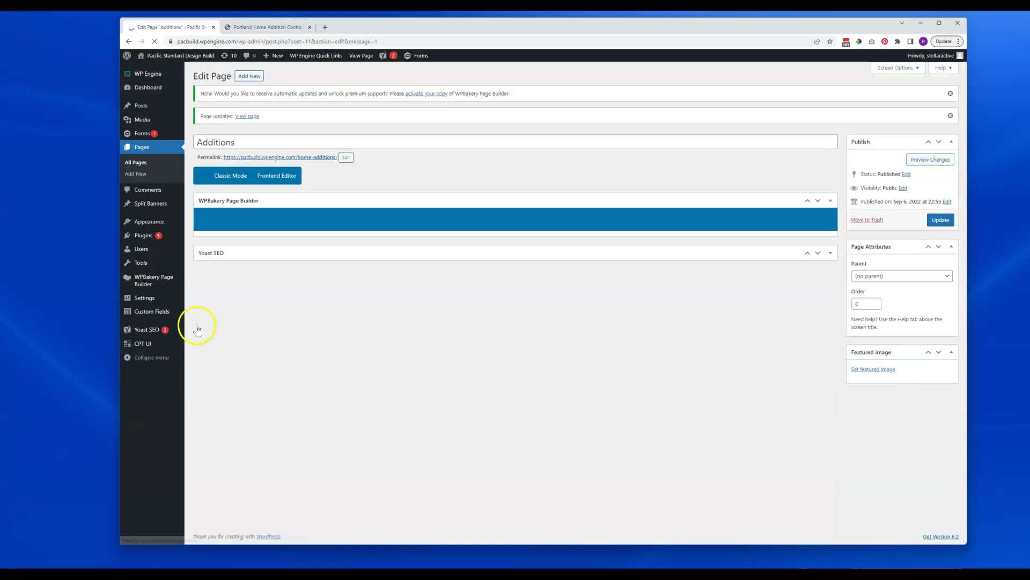
click(258, 27)
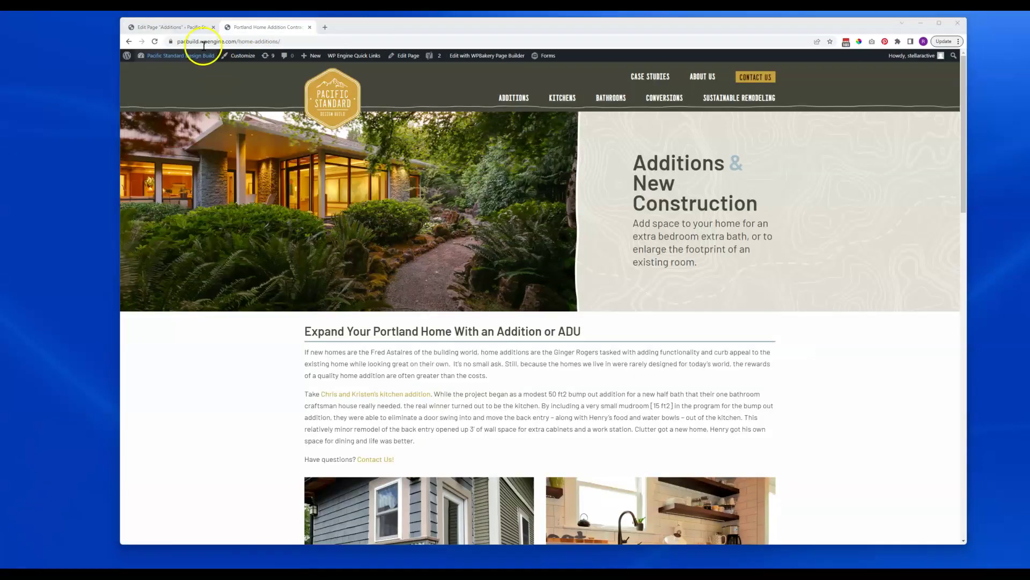
Go back to the Additions page editor.
click(172, 27)
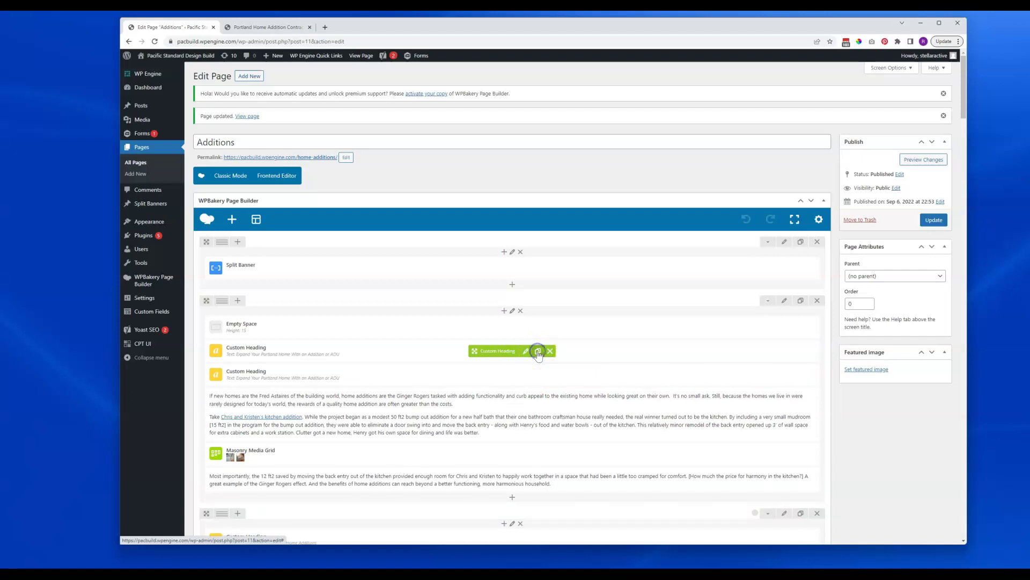
Move the cloned Expand Your Portland Home heading below the We Specialize in Portland Home Additions heading.
scroll(542, 376, down, 1)
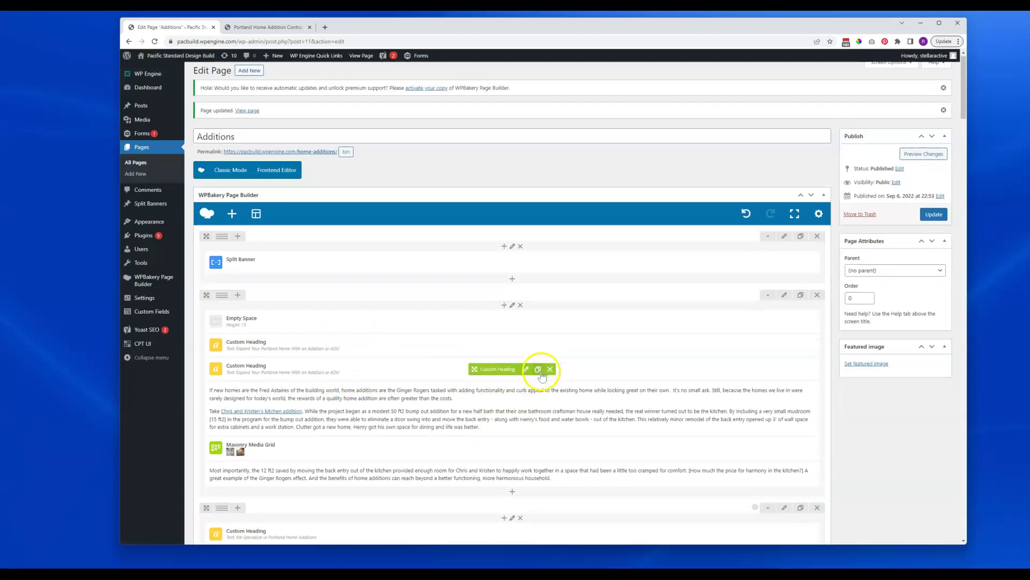
scroll(542, 375, down, 3)
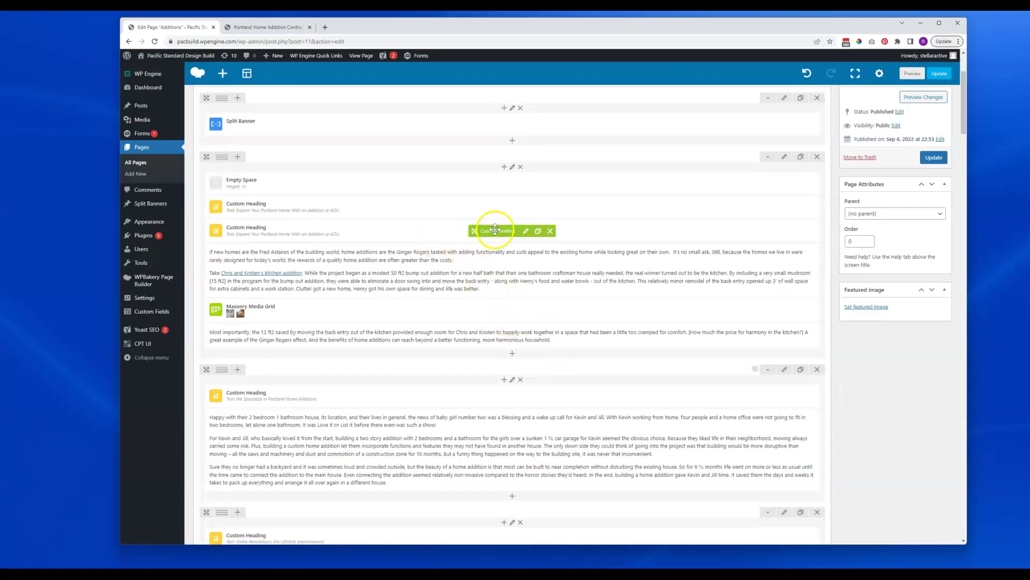
drag(502, 230, 459, 410)
click(526, 395)
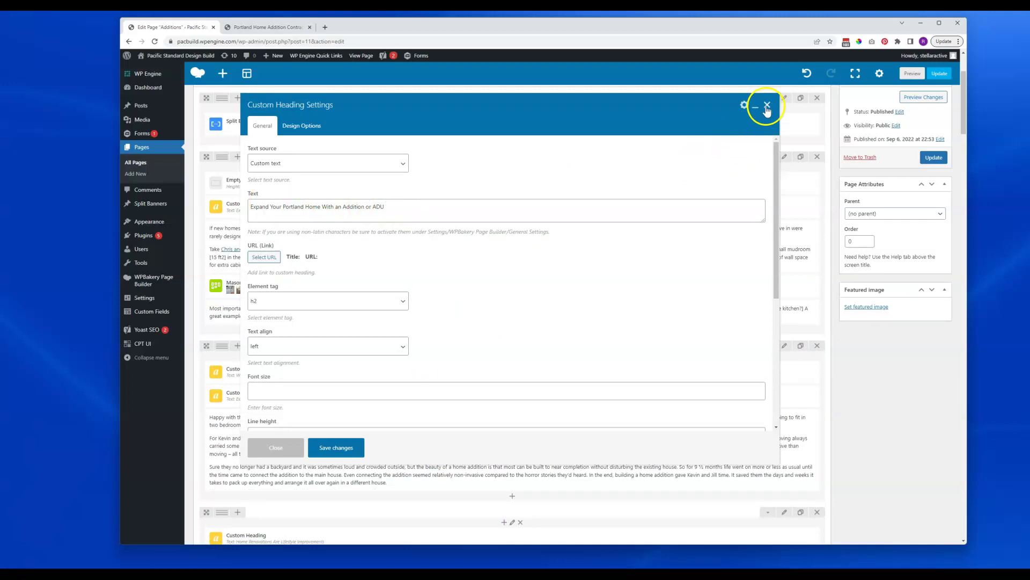
click(768, 107)
scroll(515, 249, up, 3)
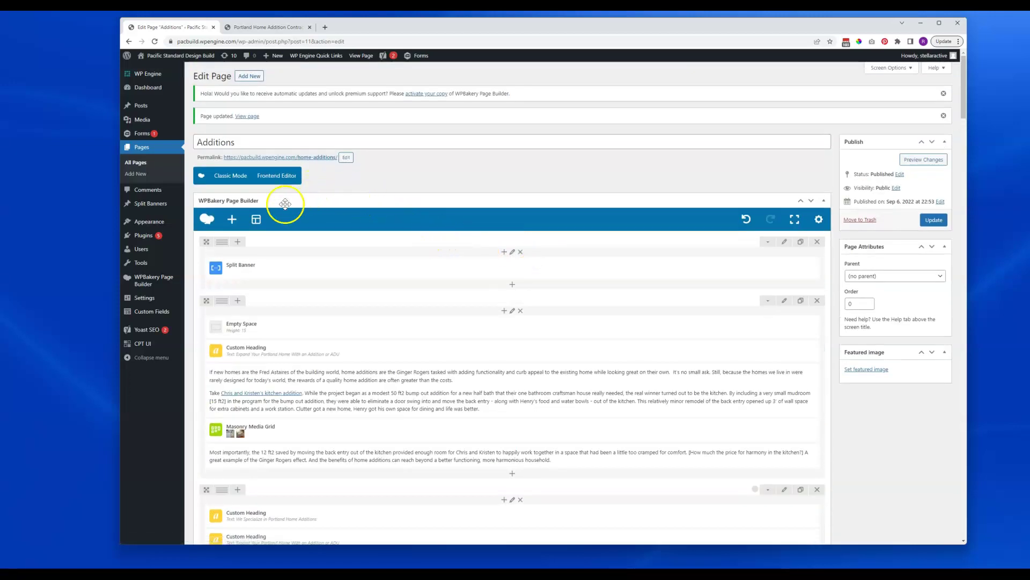
Show, close and reopen the saved templates panel, then view the live Home Additions page.
click(255, 220)
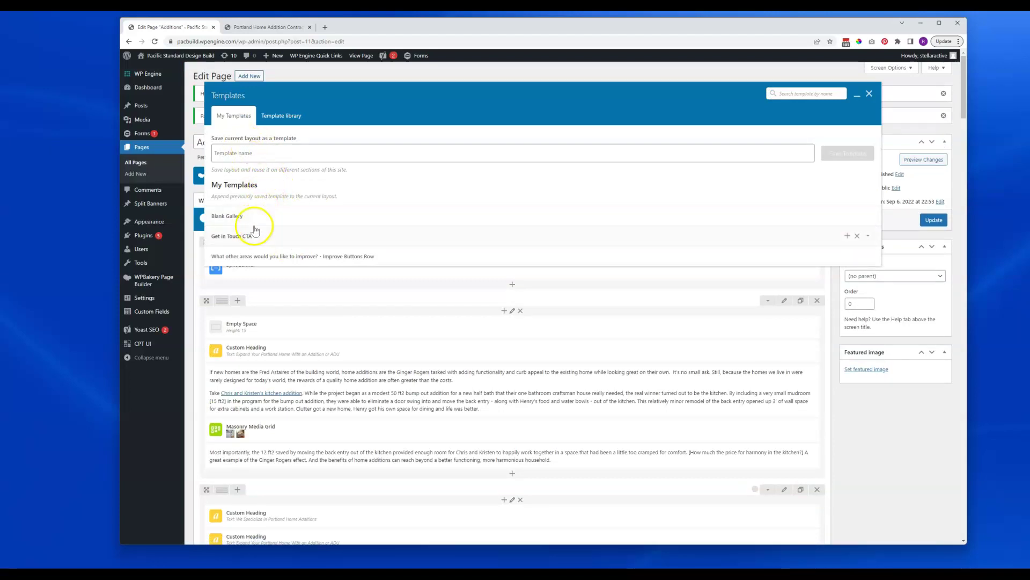
click(869, 94)
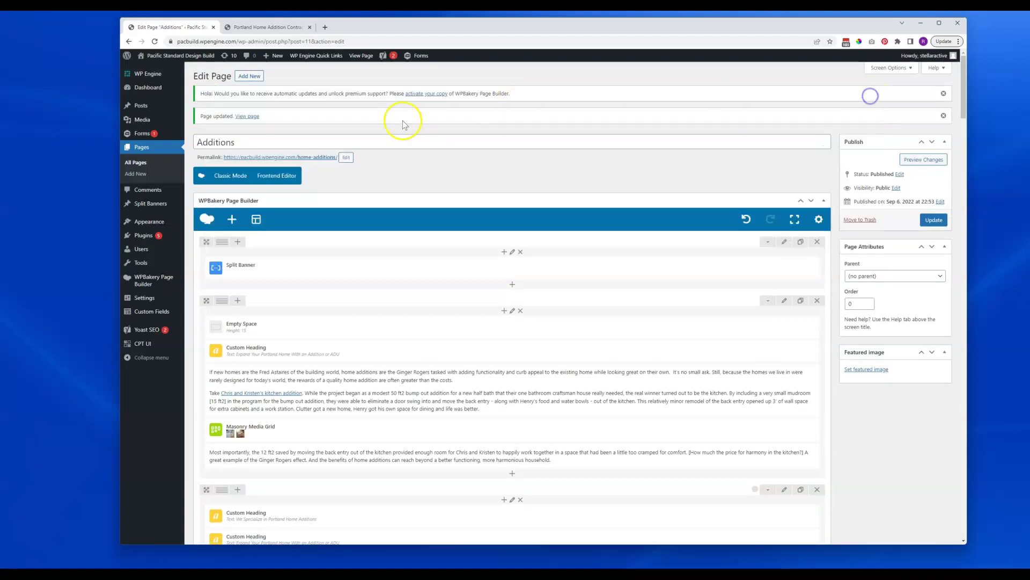
click(255, 221)
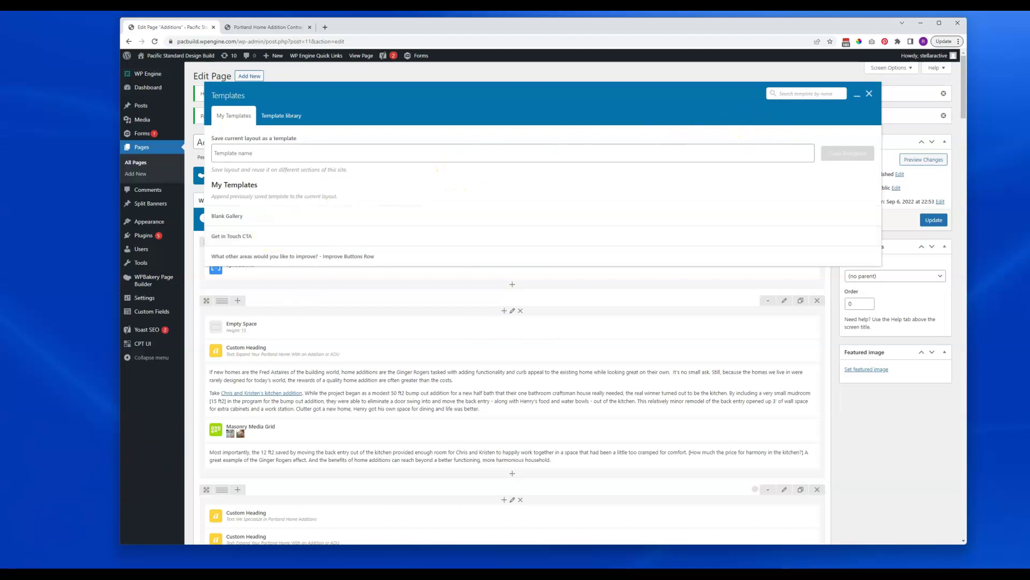
key(ctrl+Tab)
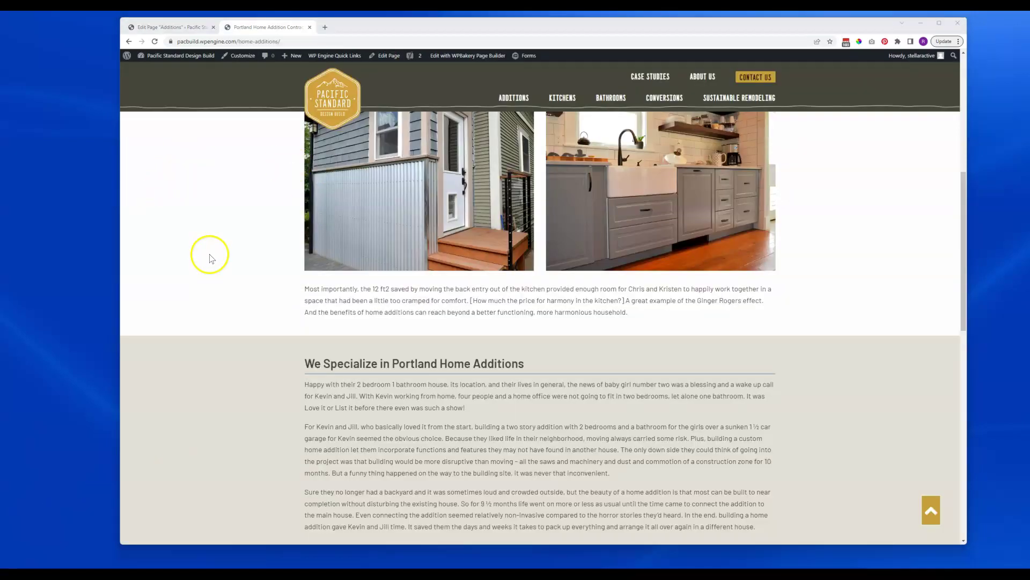
Scroll through the live Home Additions page to review its sections.
scroll(264, 278, up, 5)
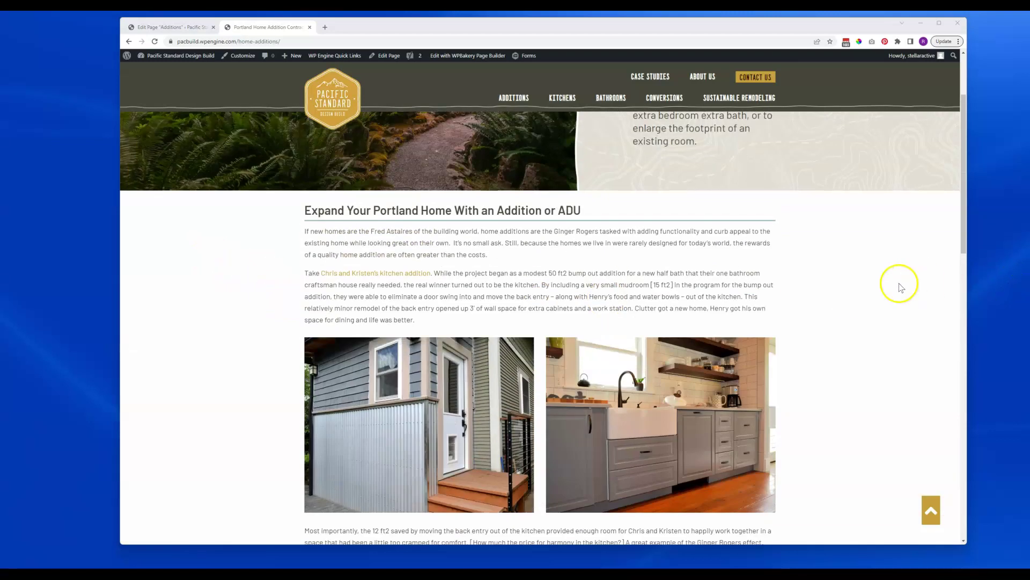
scroll(698, 244, up, 1)
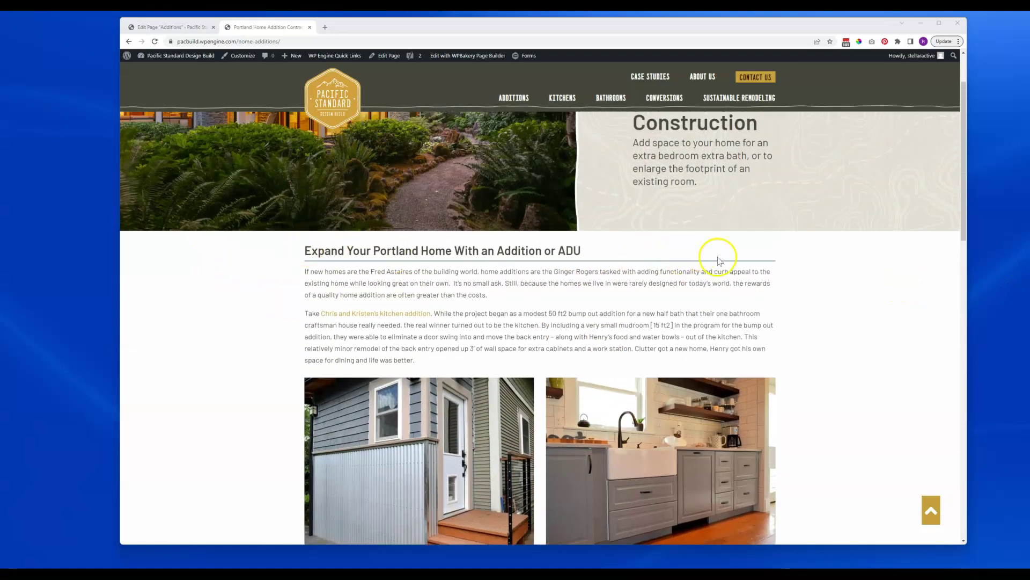
scroll(834, 365, down, 2)
scroll(824, 374, down, 6)
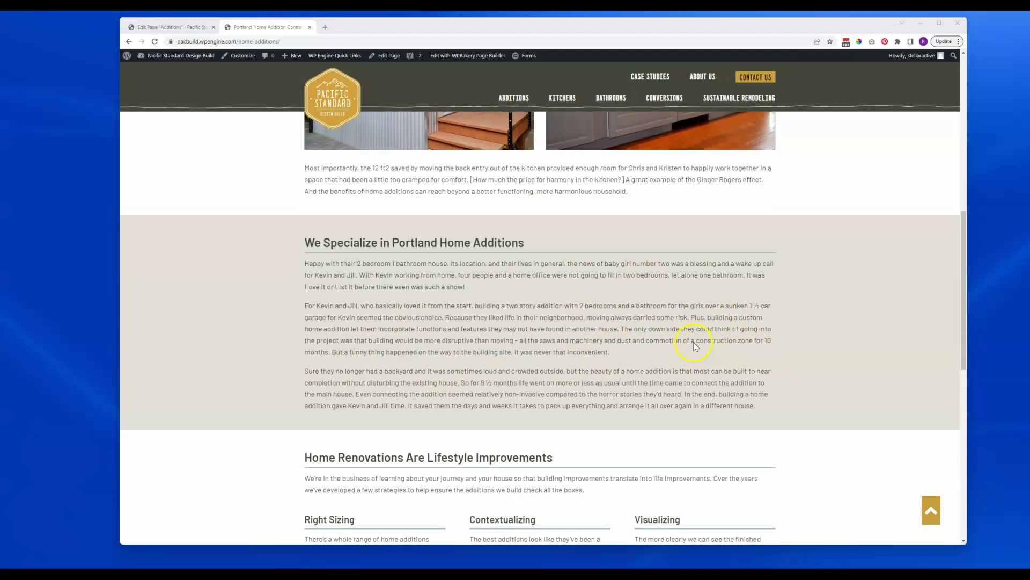
Browse and close the saved templates panel in the editor, then return to the live page.
click(186, 26)
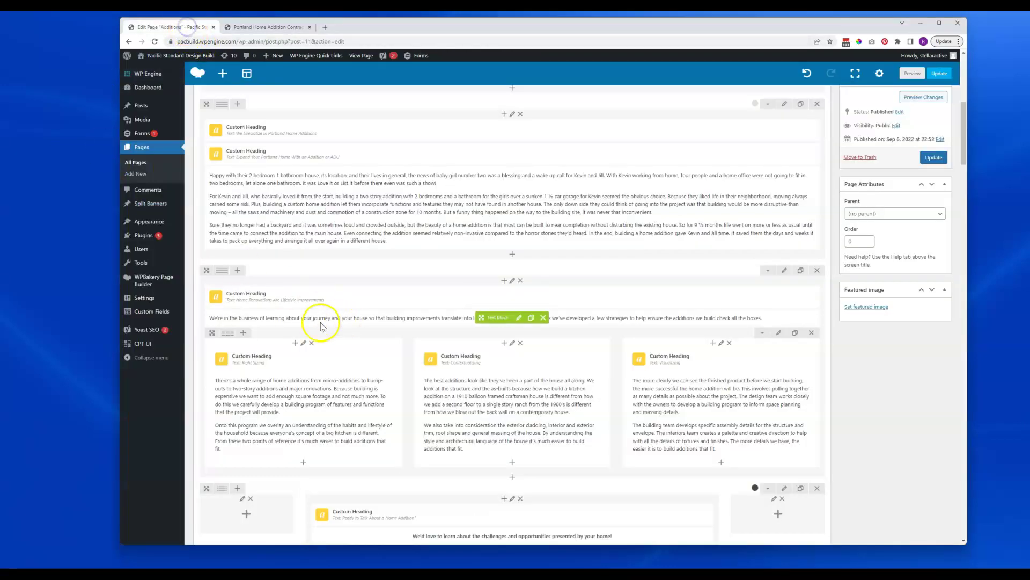
click(247, 73)
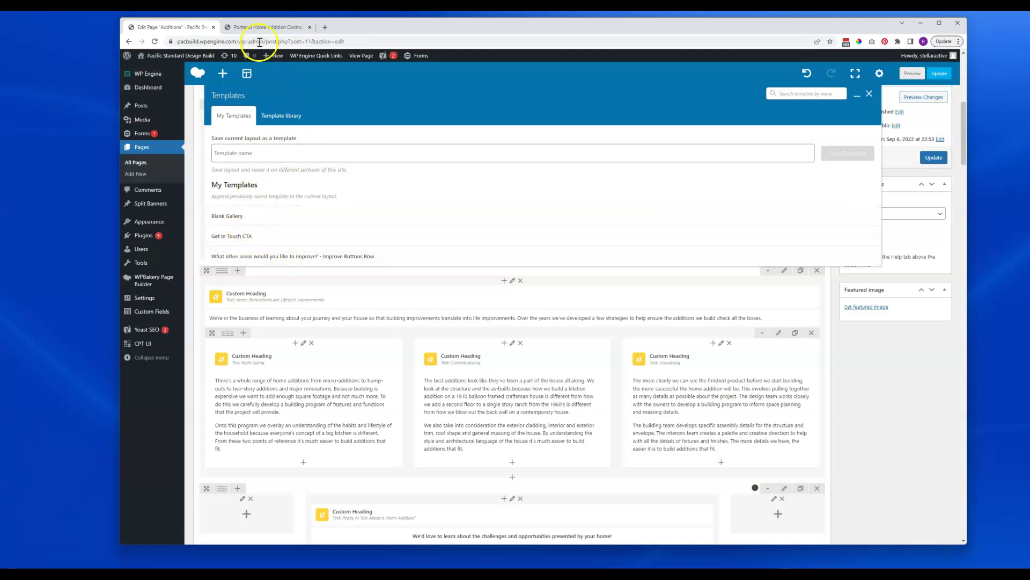
click(869, 93)
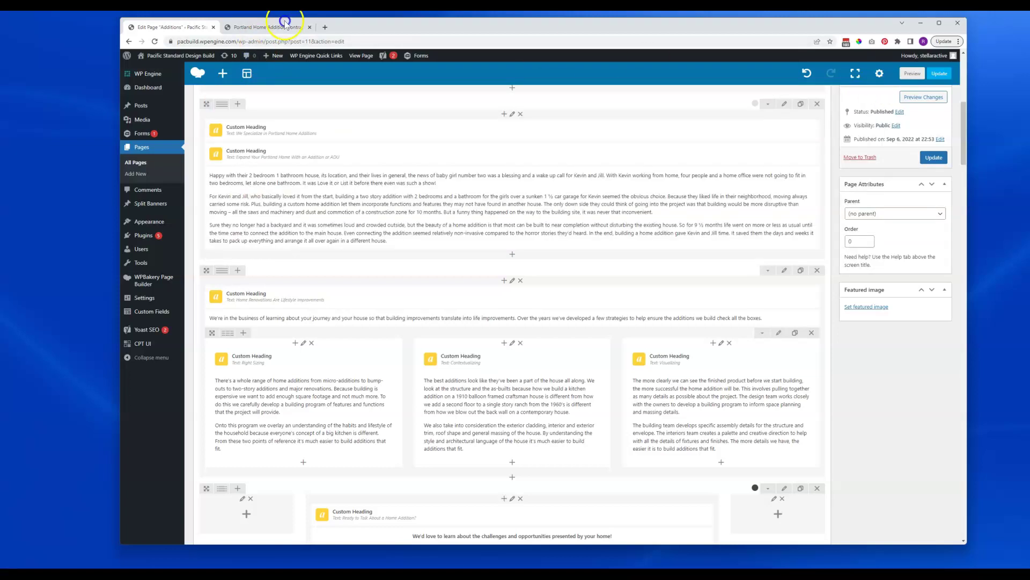
click(254, 28)
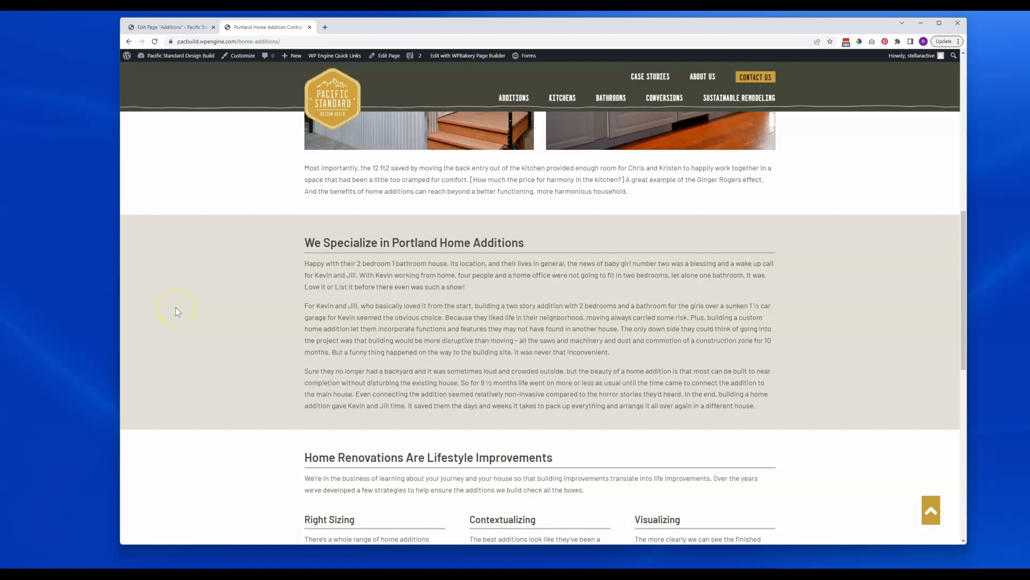
View the three-column Home Renovations section live, then find its row in the editor.
scroll(177, 311, down, 2)
scroll(273, 373, down, 2)
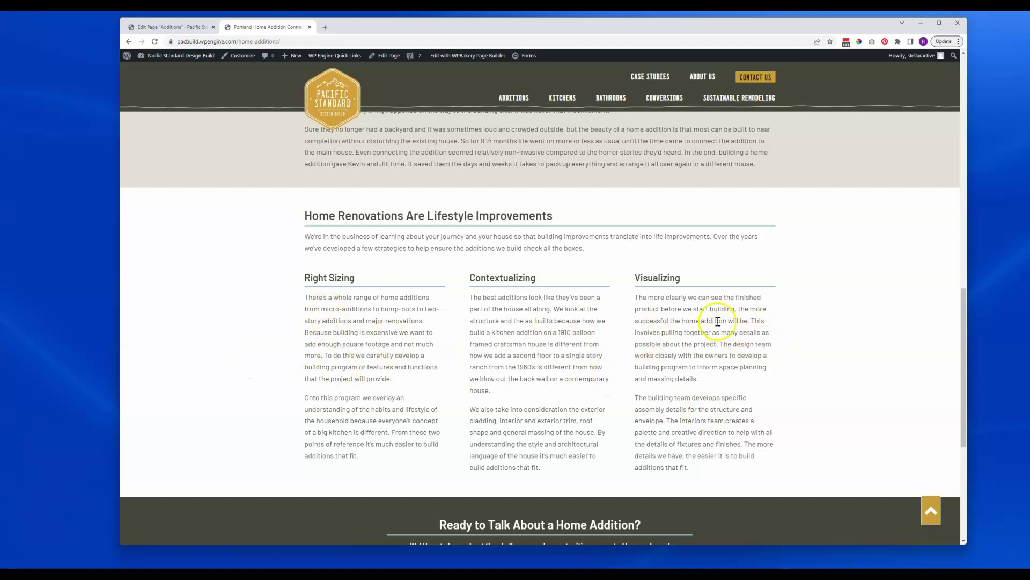
click(164, 28)
scroll(332, 240, down, 2)
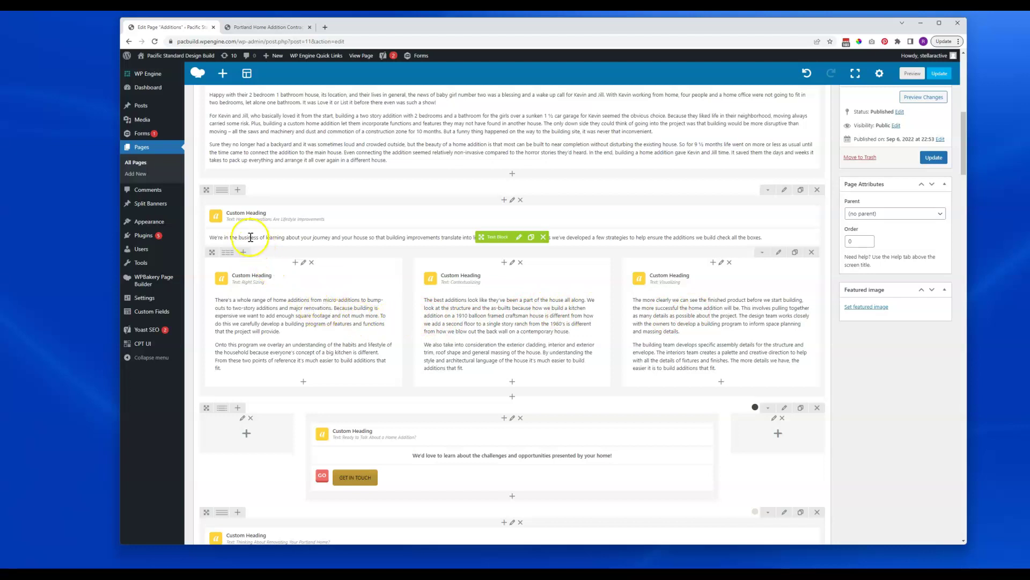
Switch the Home Renovations inner row to 1/2 + 1/2 and delete the Visualizing text and heading.
mouse_move(222, 192)
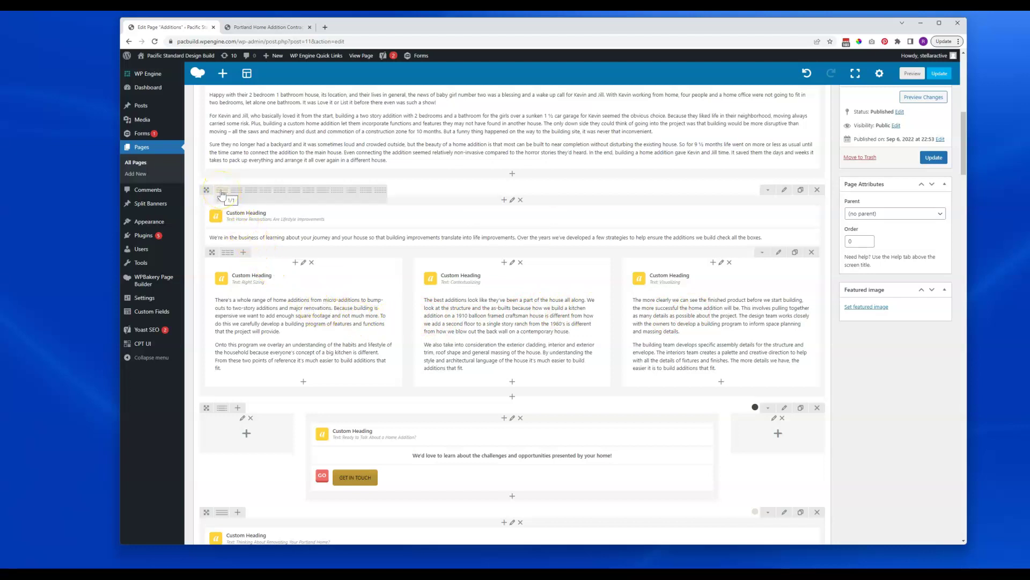
mouse_move(228, 262)
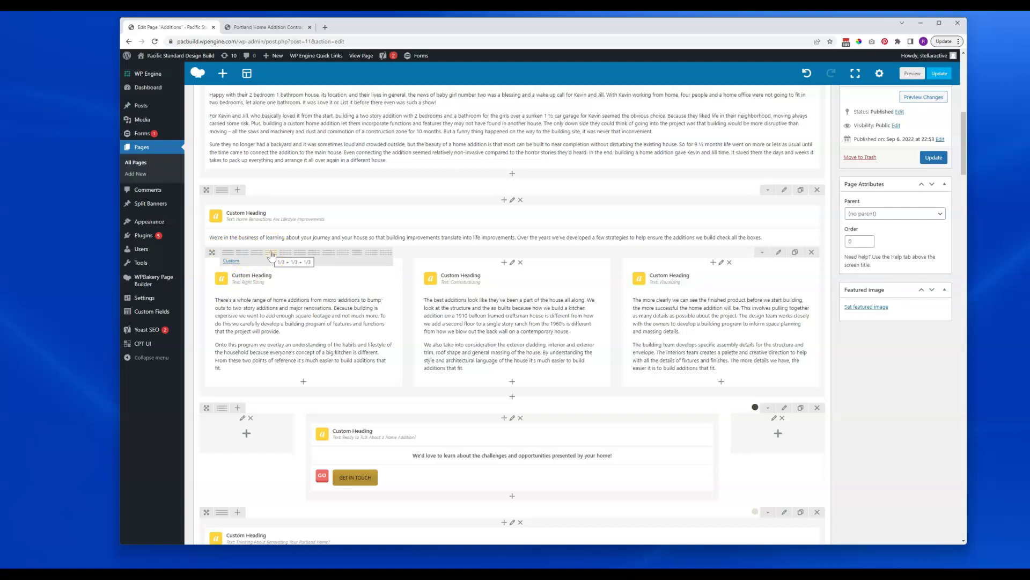
click(242, 253)
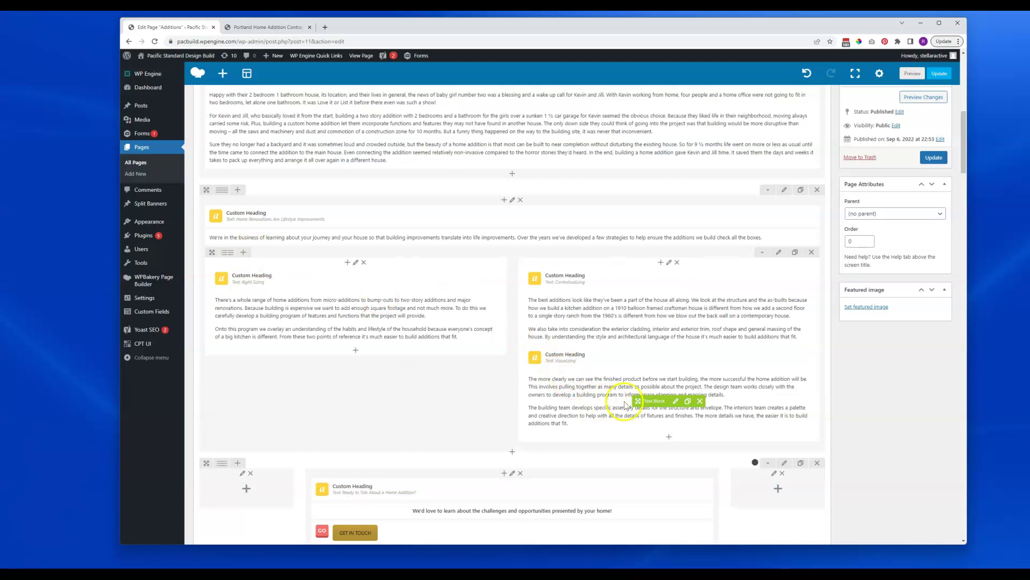
click(698, 402)
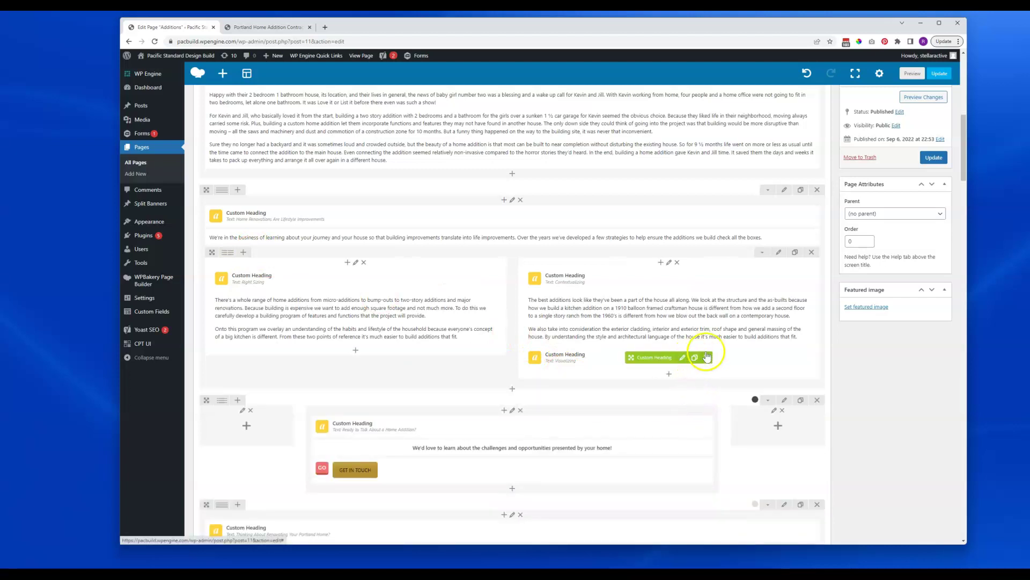
click(700, 356)
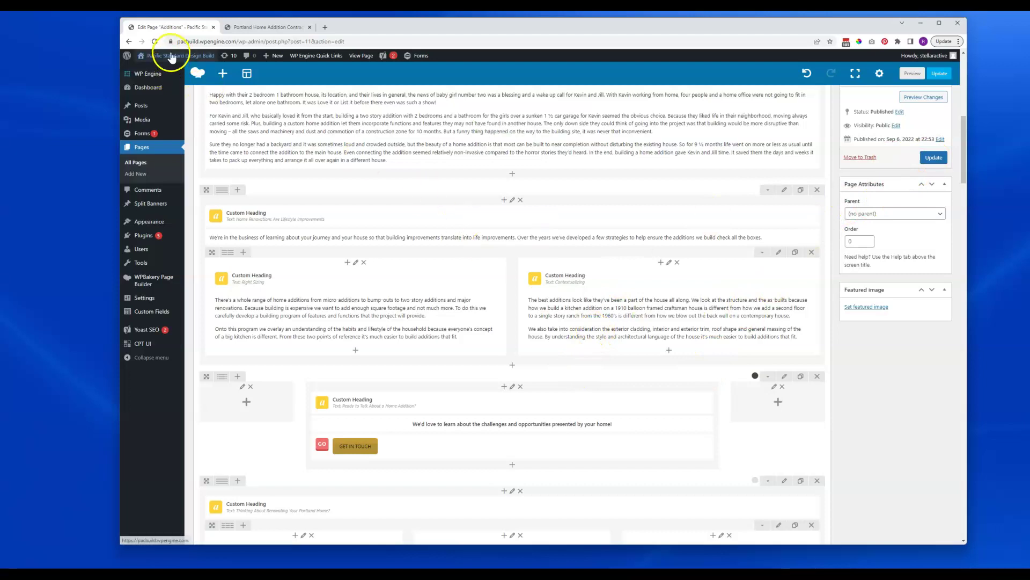
Reload the editor to discard the unsaved column changes, restoring the three columns.
click(154, 43)
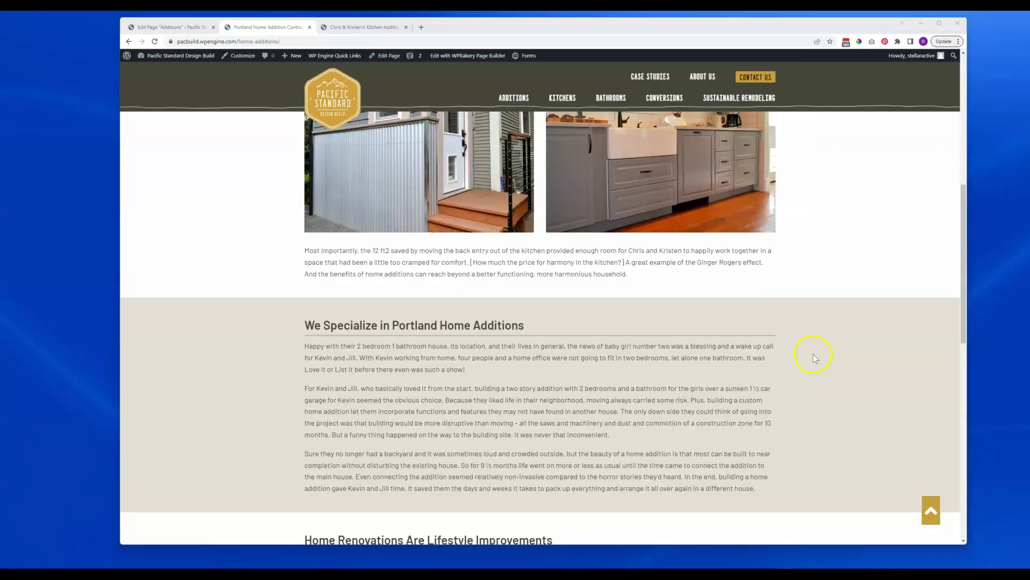
scroll(810, 357, up, 3)
Open the saved templates panel in the editor, then scroll the live Home Additions page.
click(194, 27)
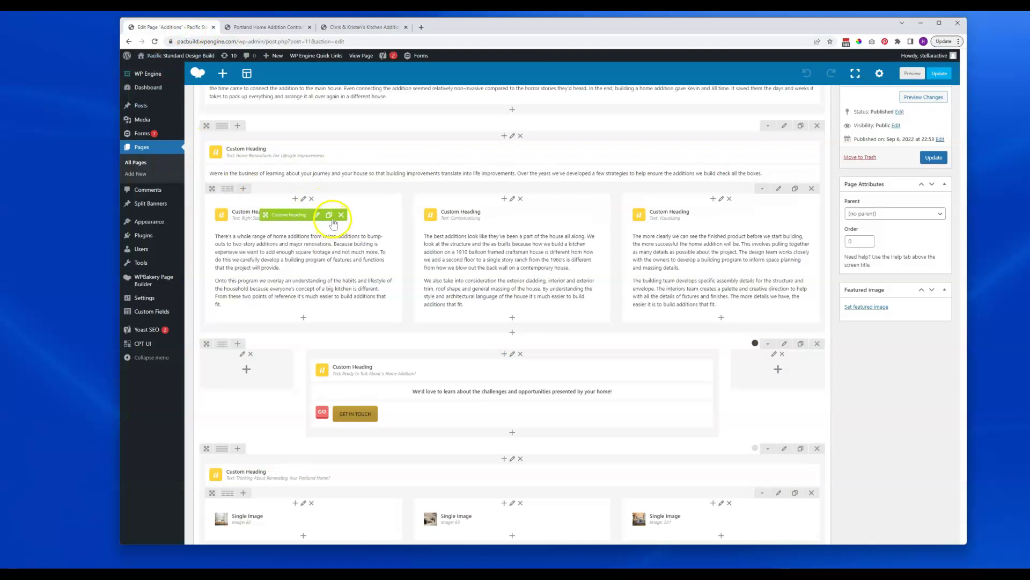
scroll(279, 124, up, 5)
click(247, 73)
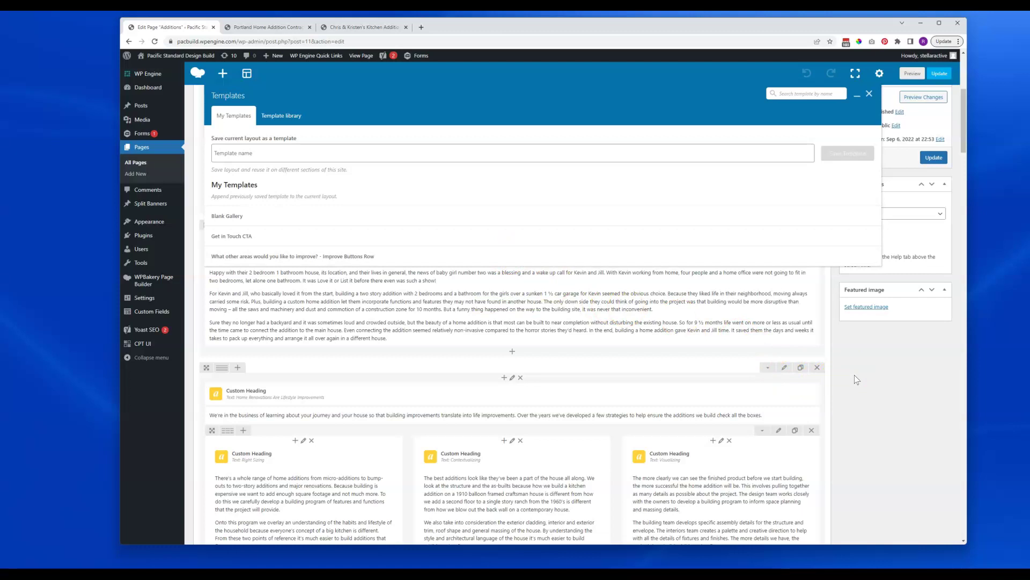
click(265, 27)
scroll(257, 234, down, 4)
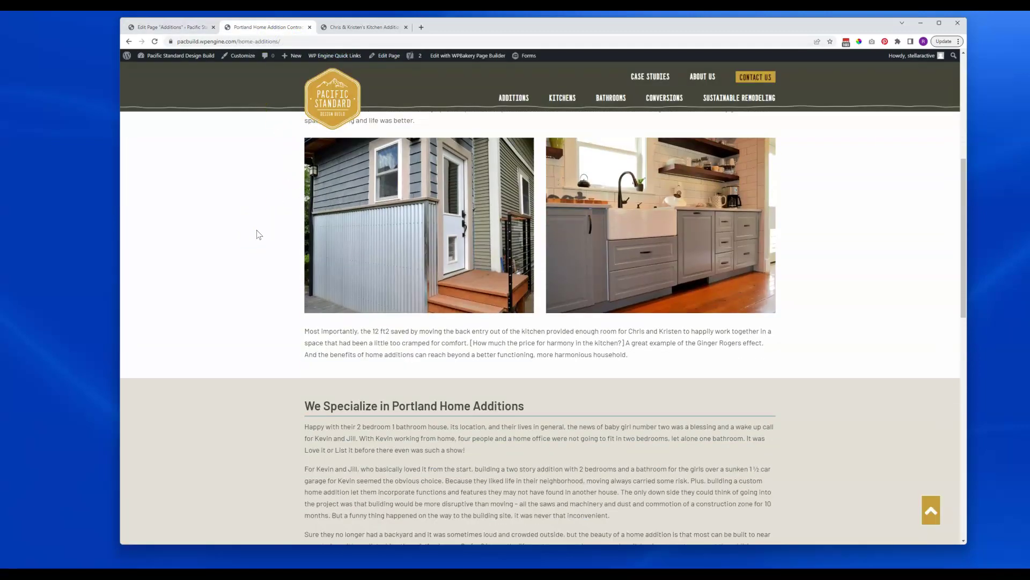